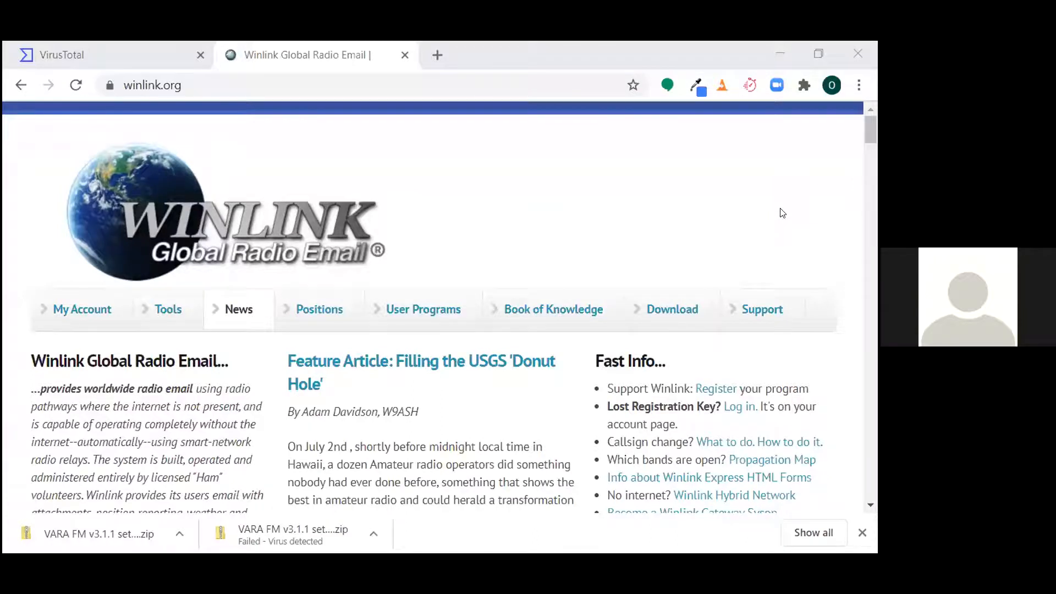
- Open the Winlink Express page from the client programs comparison on winlink.org
{"action": "left_click", "coordinate": [412, 311]}
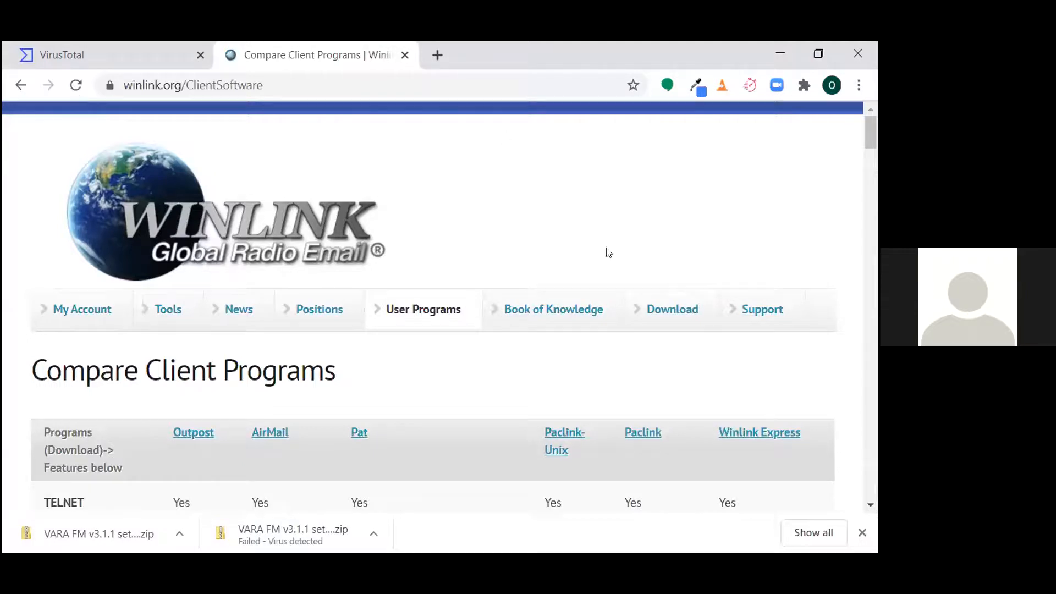
{"action": "left_click", "coordinate": [744, 435]}
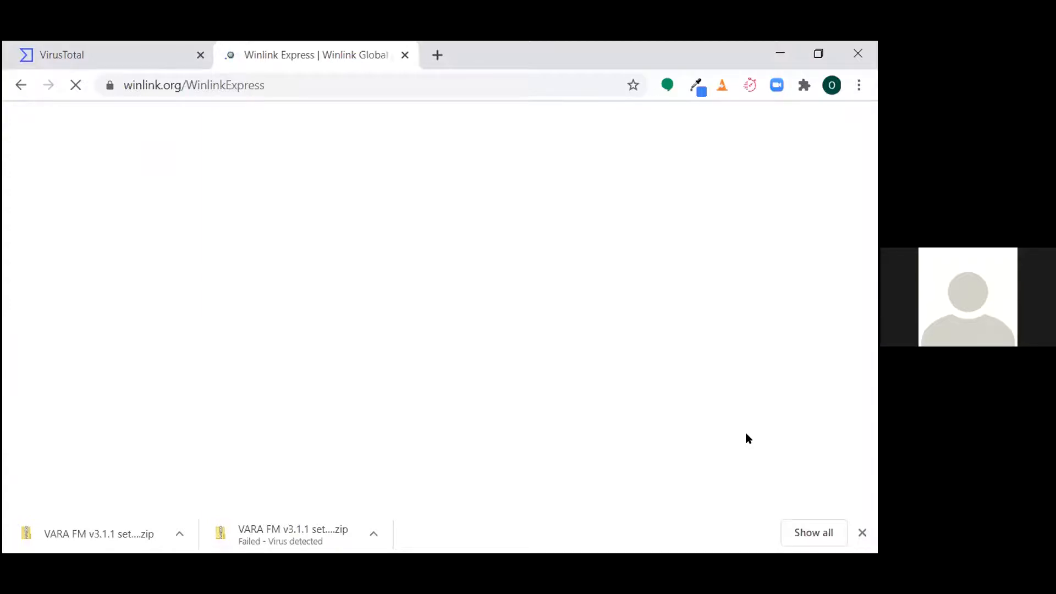
{"action": "left_click", "coordinate": [374, 536]}
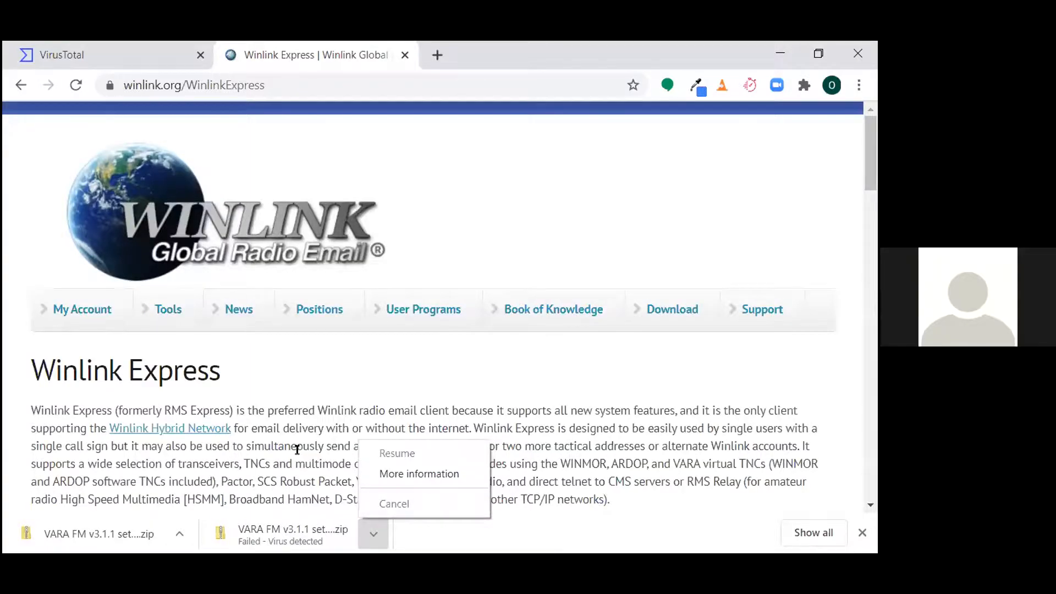
{"action": "left_click", "coordinate": [297, 450]}
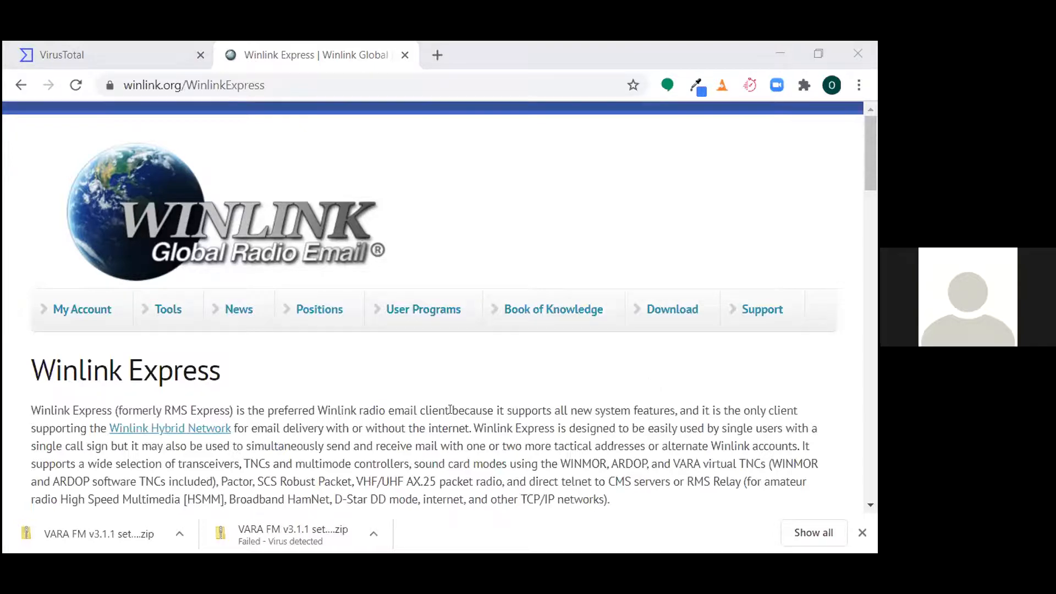
- Look through the Winlink Express page for the download link to the current production version
{"action": "scroll", "coordinate": [523, 366], "scroll_direction": "down", "scroll_amount": 5}
{"action": "scroll", "coordinate": [450, 403], "scroll_direction": "down", "scroll_amount": 12}
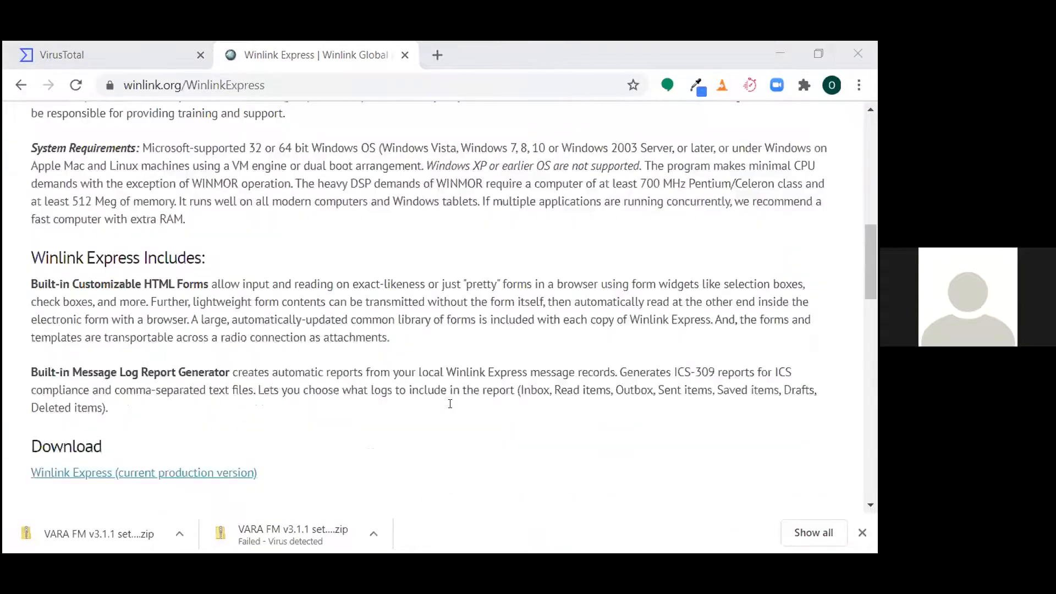
{"action": "scroll", "coordinate": [450, 404], "scroll_direction": "down", "scroll_amount": 2}
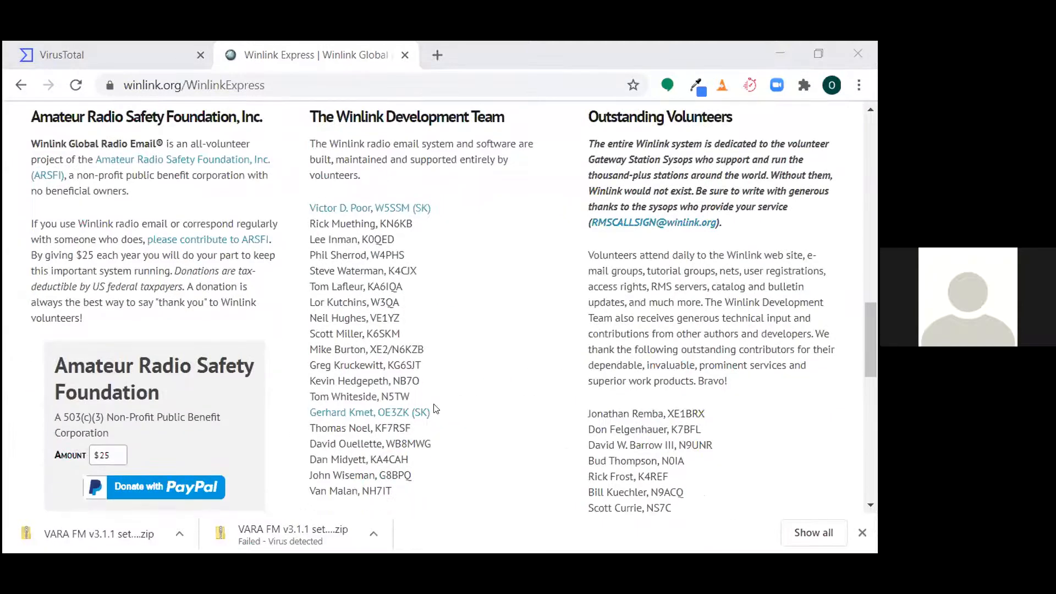
{"action": "scroll", "coordinate": [376, 421], "scroll_direction": "down", "scroll_amount": 6}
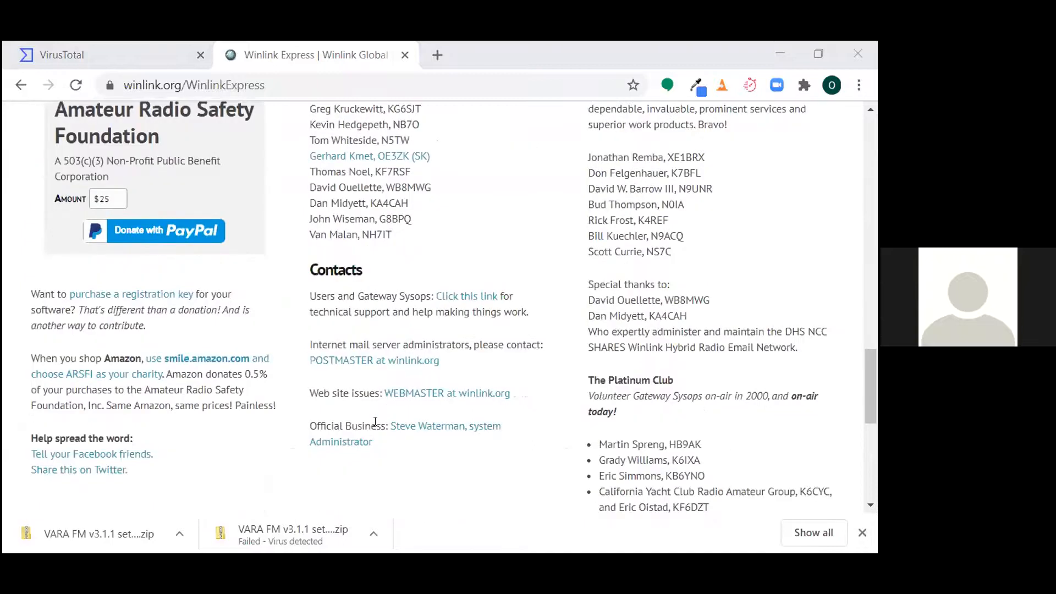
{"action": "scroll", "coordinate": [375, 421], "scroll_direction": "down", "scroll_amount": 5}
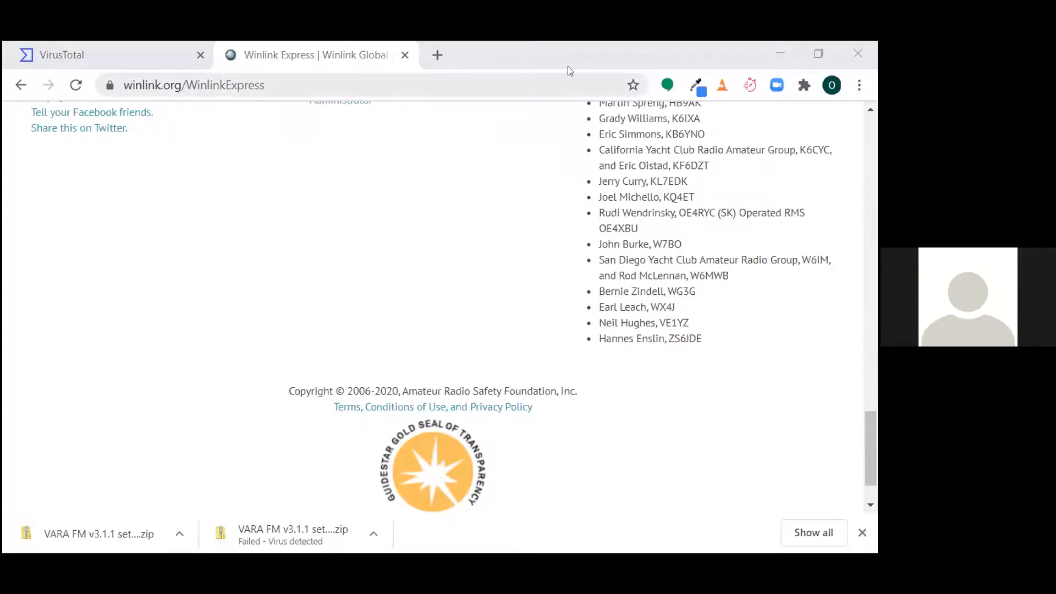
{"action": "scroll", "coordinate": [296, 223], "scroll_direction": "up", "scroll_amount": 6}
{"action": "scroll", "coordinate": [322, 259], "scroll_direction": "up", "scroll_amount": 6}
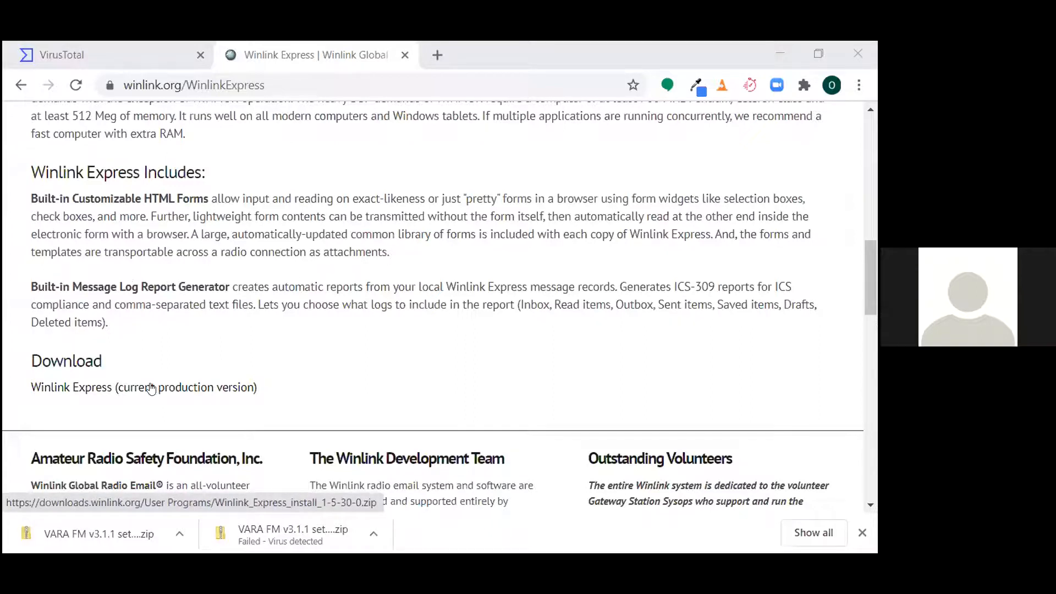
- Review VirusTotal's per-engine detection results for VARA FM v3.1.1 setup.zip and close the report, returning to the Winlink Express page
{"action": "left_click", "coordinate": [106, 55]}
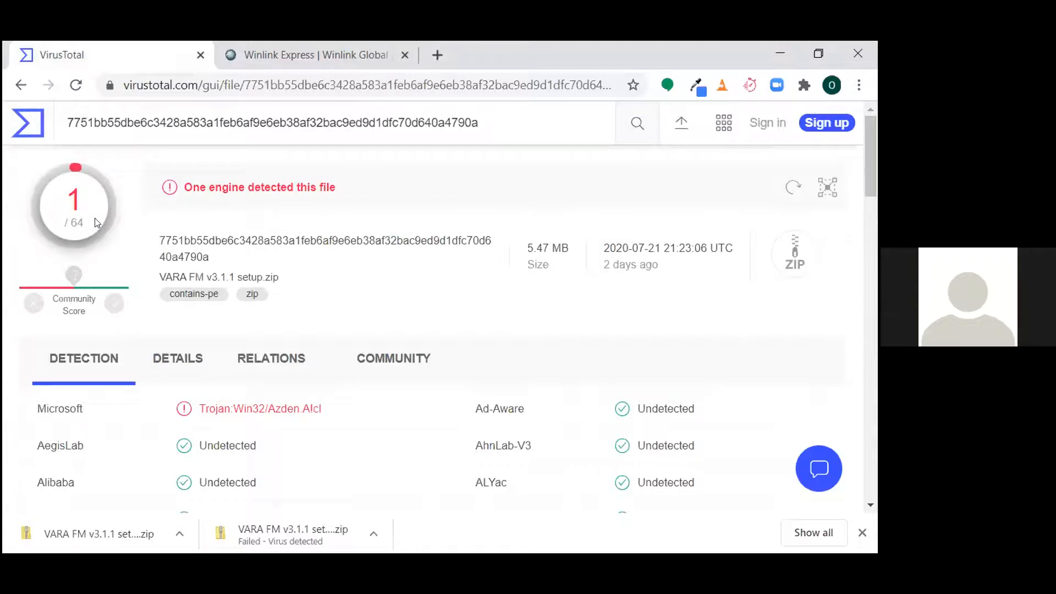
{"action": "left_click", "coordinate": [239, 376]}
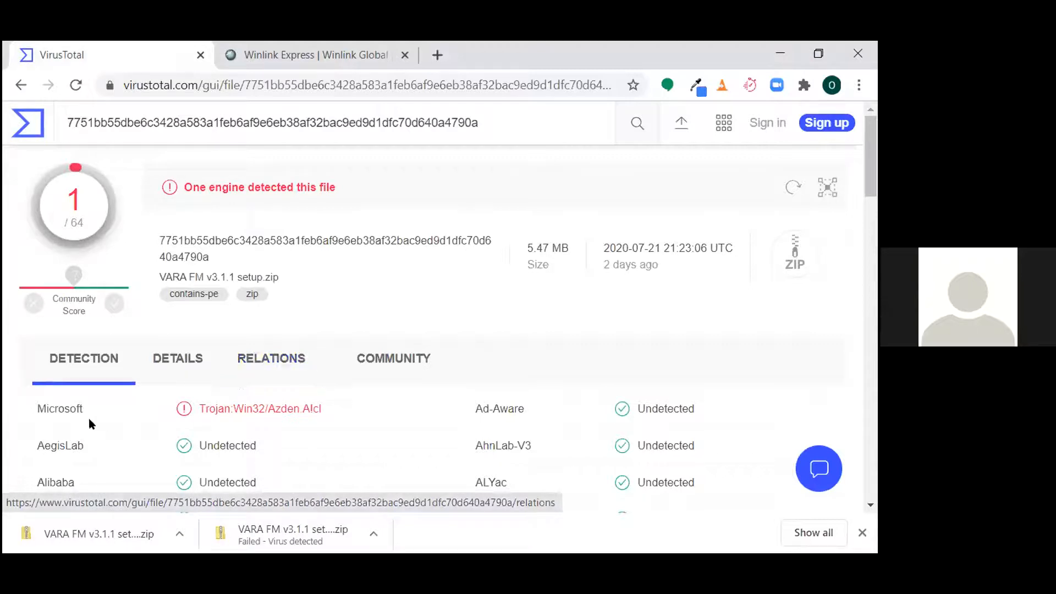
{"action": "left_click_drag", "start_coordinate": [34, 412], "coordinate": [128, 412]}
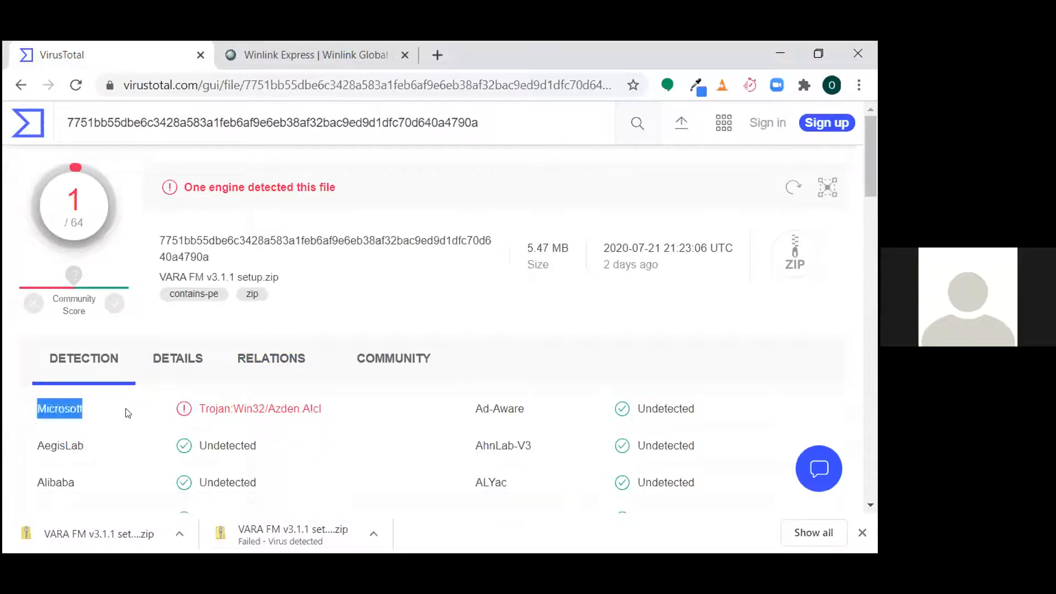
{"action": "scroll", "coordinate": [128, 413], "scroll_direction": "down", "scroll_amount": 15}
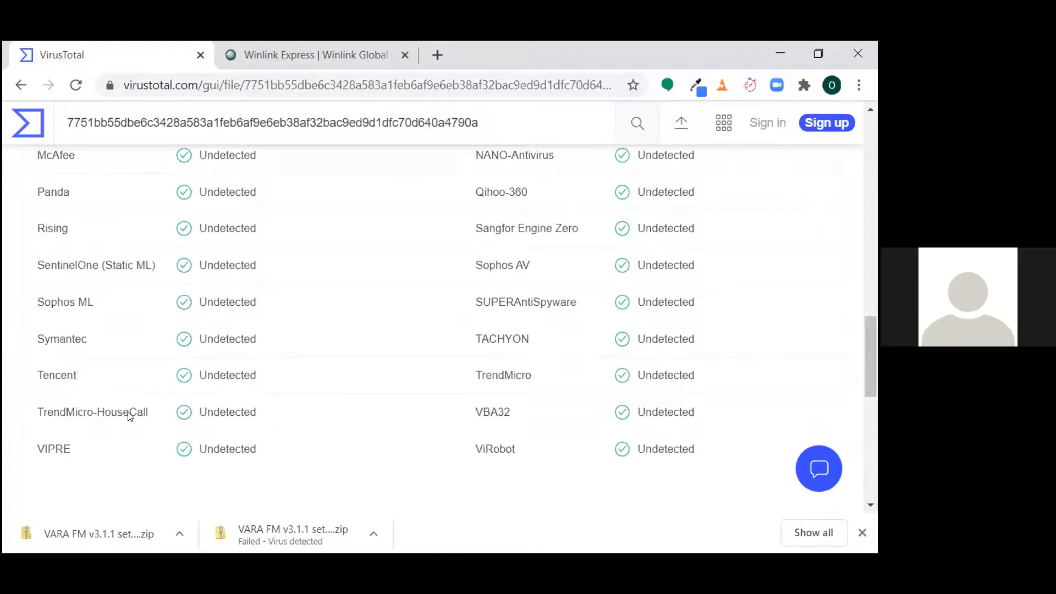
{"action": "scroll", "coordinate": [128, 414], "scroll_direction": "down", "scroll_amount": 2}
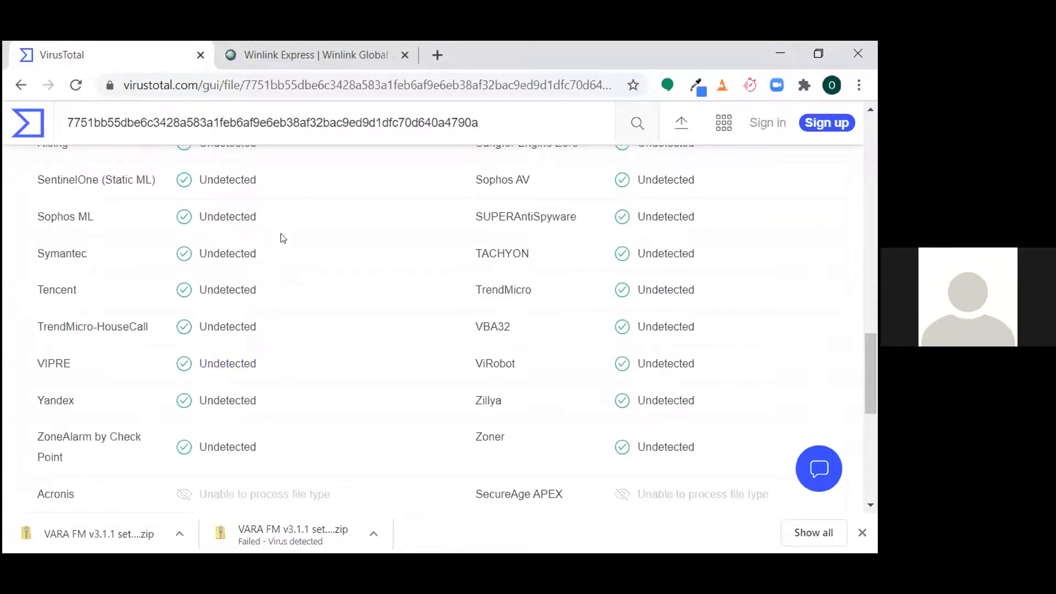
{"action": "left_click", "coordinate": [316, 55]}
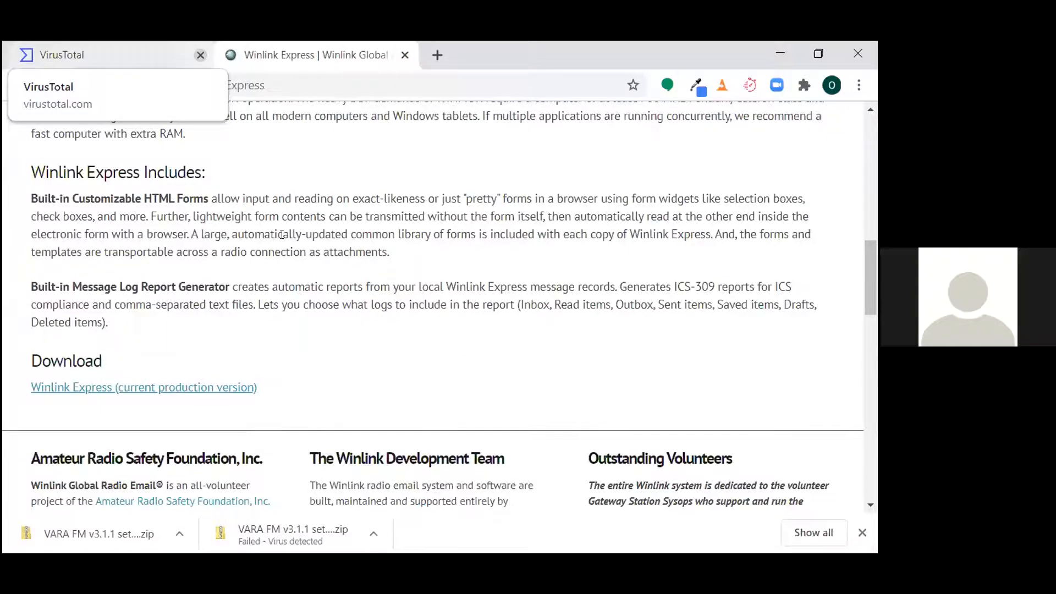
{"action": "left_click", "coordinate": [200, 55]}
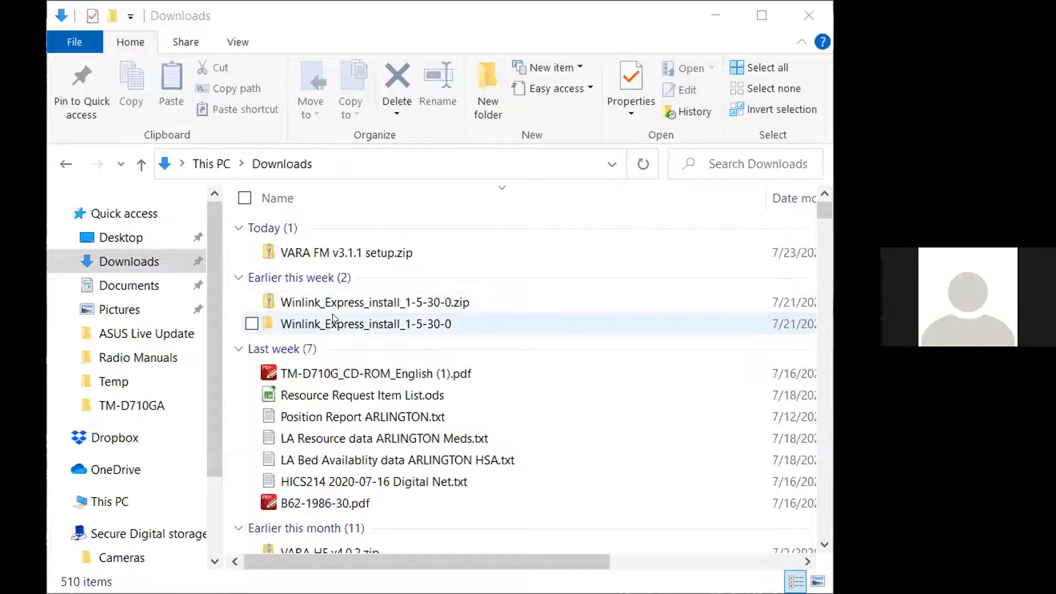
- View the contents of the Winlink_Express_install_1-5-30-0 folder in File Explorer and go back to Downloads
{"action": "left_click", "coordinate": [333, 319]}
{"action": "double_click", "coordinate": [333, 324]}
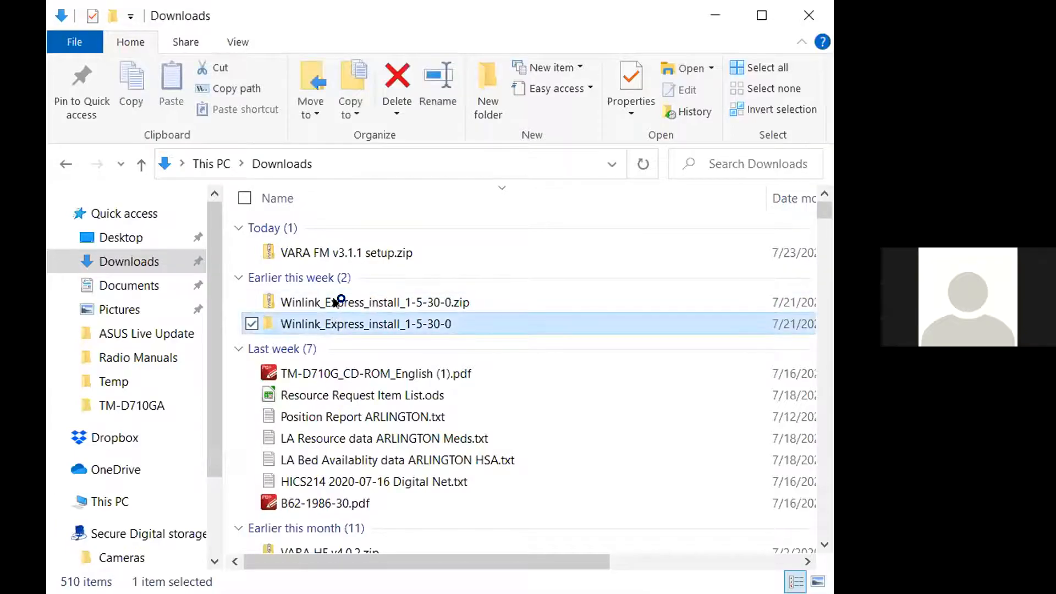
{"action": "left_click", "coordinate": [285, 164]}
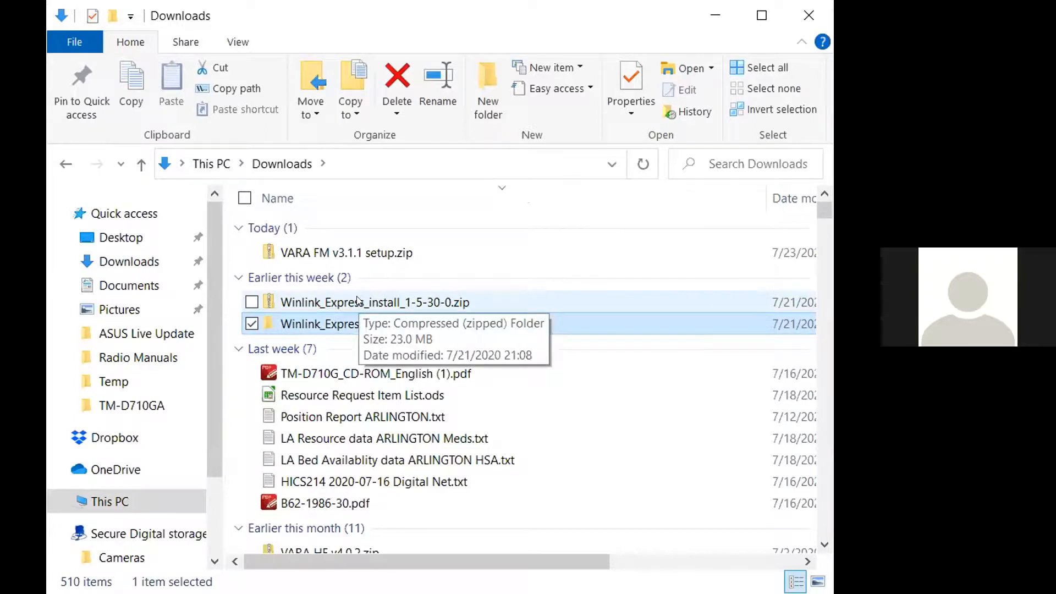
- Extract all files from Winlink_Express_install_1-5-30-0.zip in the Downloads folder and close the file window
{"action": "left_click", "coordinate": [330, 302]}
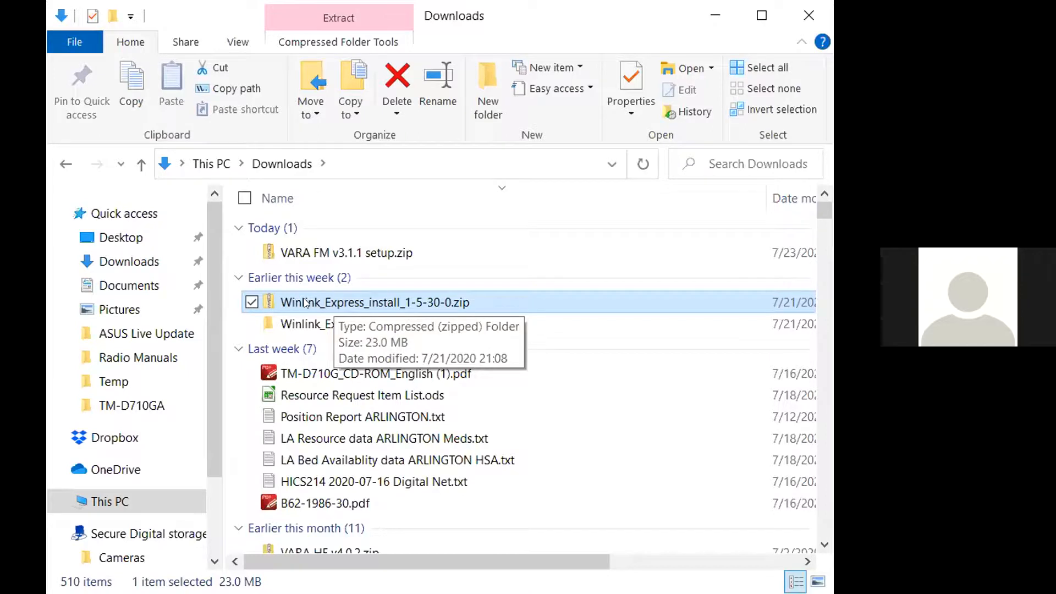
{"action": "right_click", "coordinate": [266, 300]}
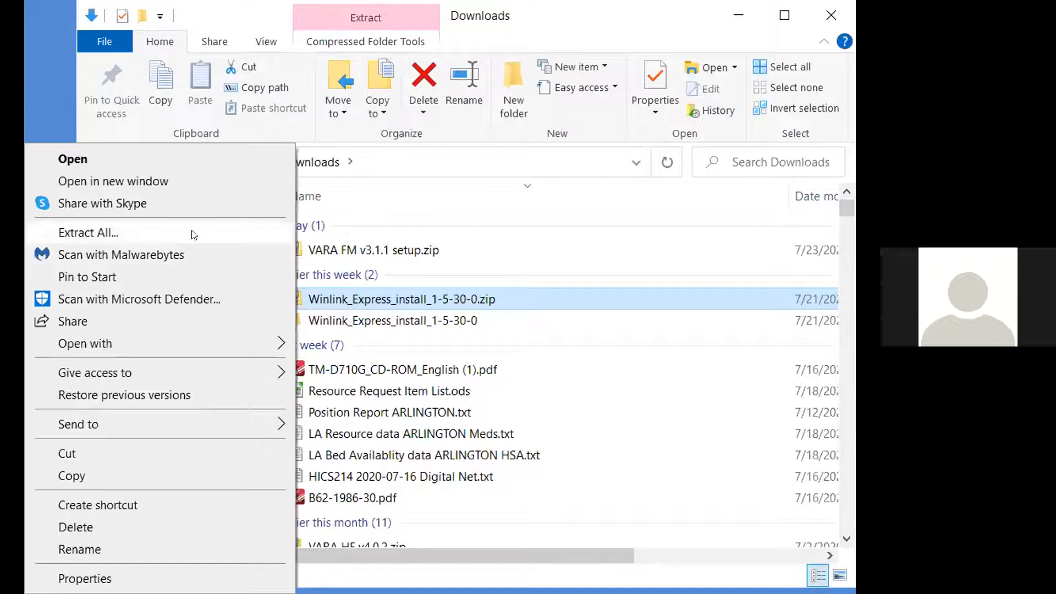
{"action": "left_click", "coordinate": [194, 235]}
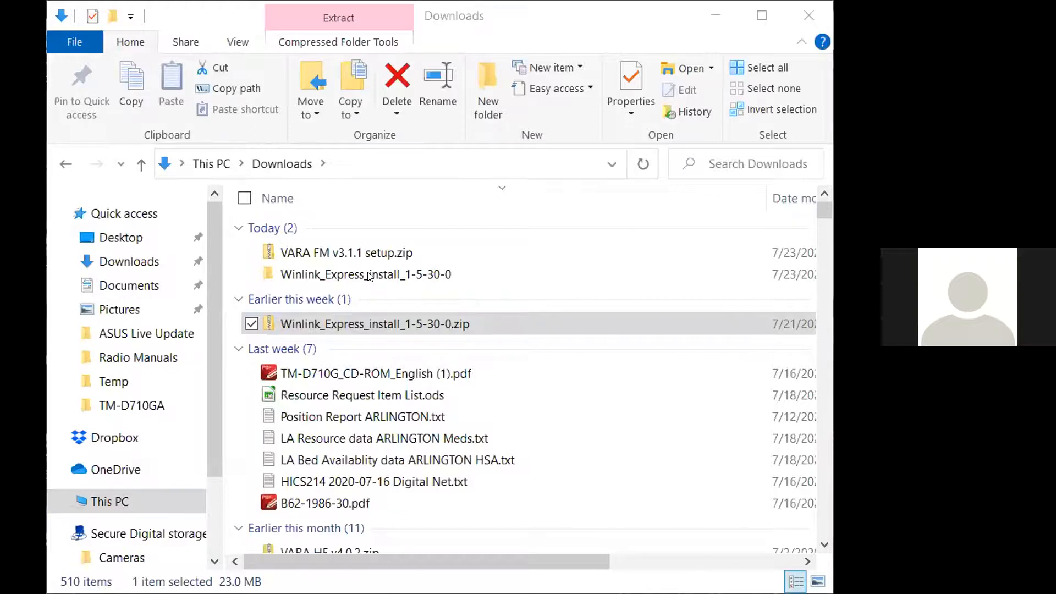
{"action": "left_click", "coordinate": [809, 16]}
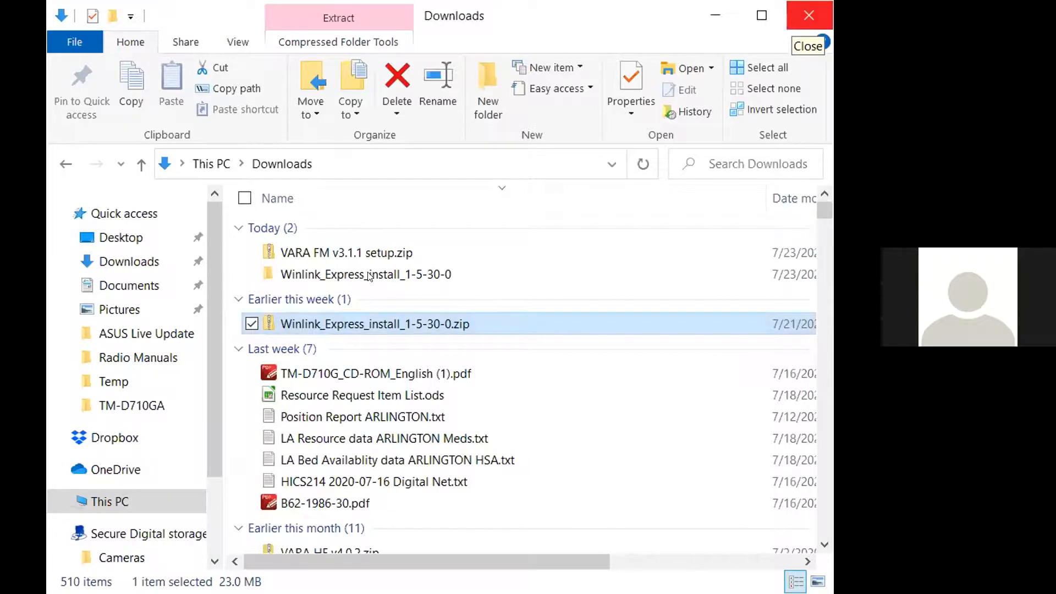
{"action": "left_click", "coordinate": [790, 17]}
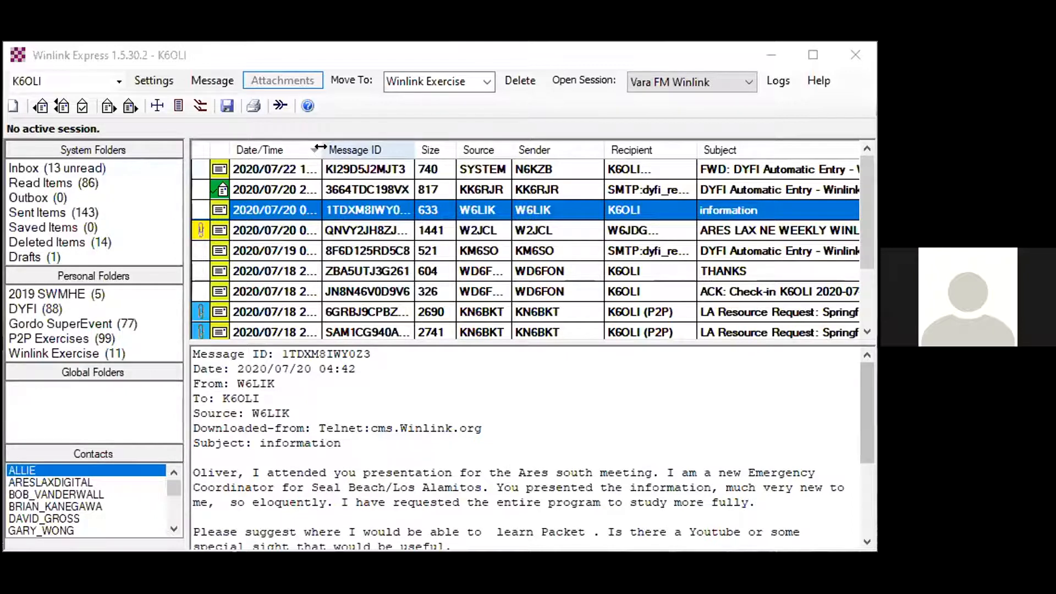
- Switch to Winlink Express and open the blank properties form for adding a call sign
{"action": "left_click", "coordinate": [154, 75]}
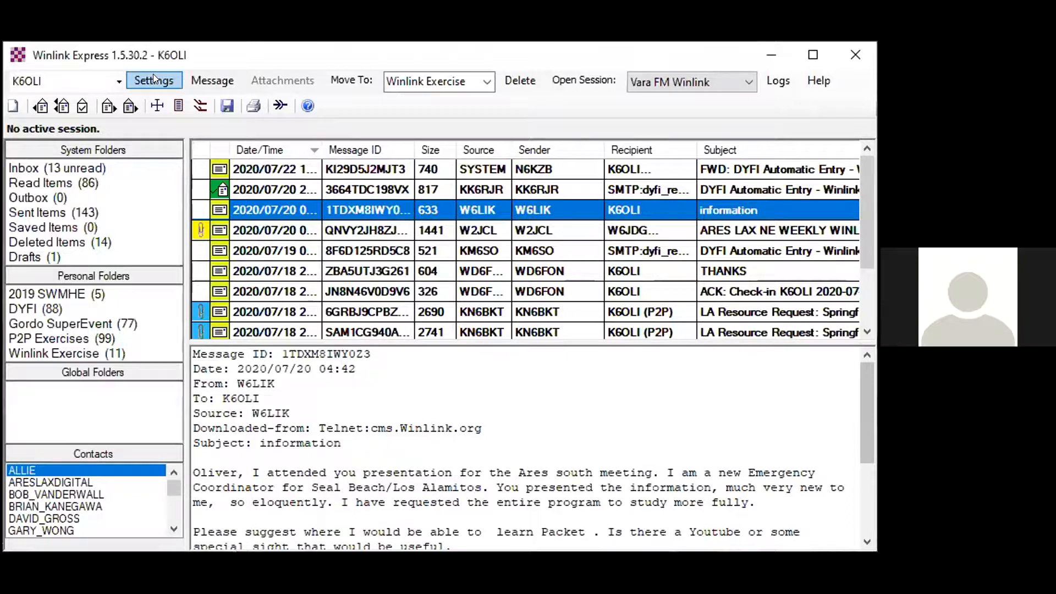
{"action": "left_click", "coordinate": [153, 74]}
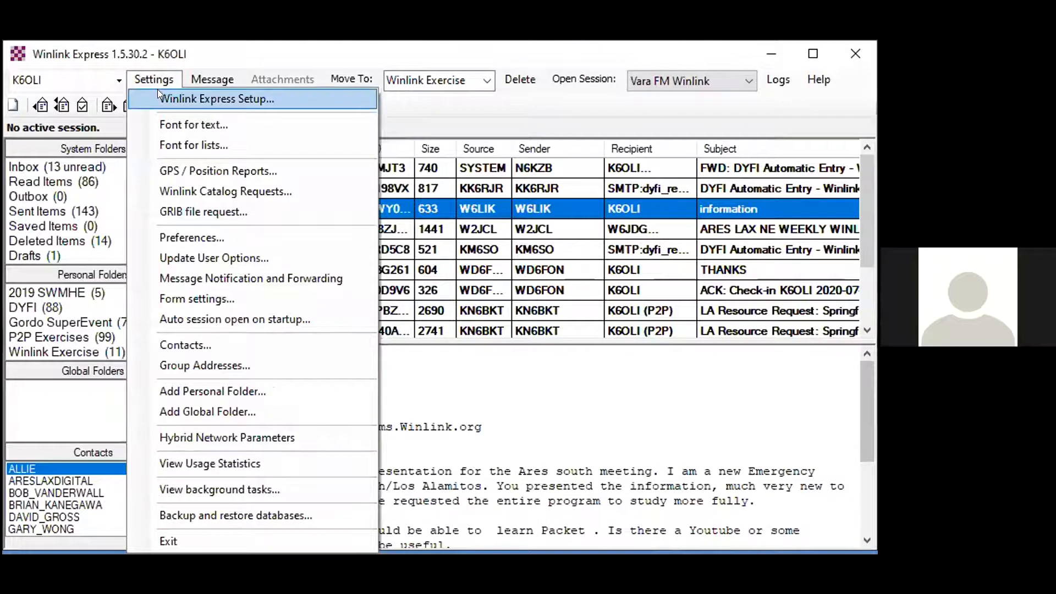
{"action": "left_click", "coordinate": [114, 75]}
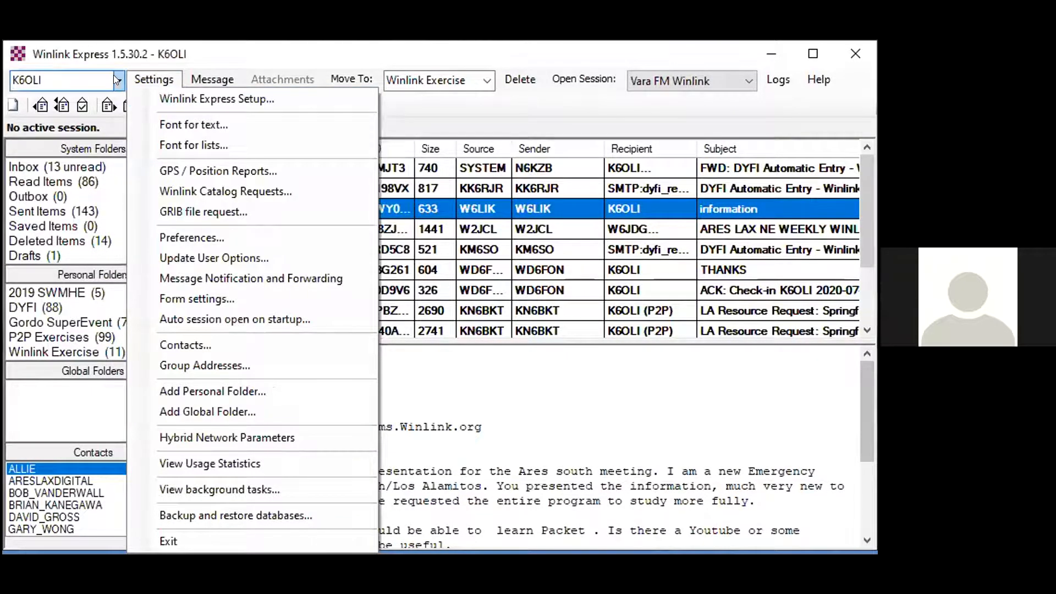
{"action": "left_click", "coordinate": [113, 76]}
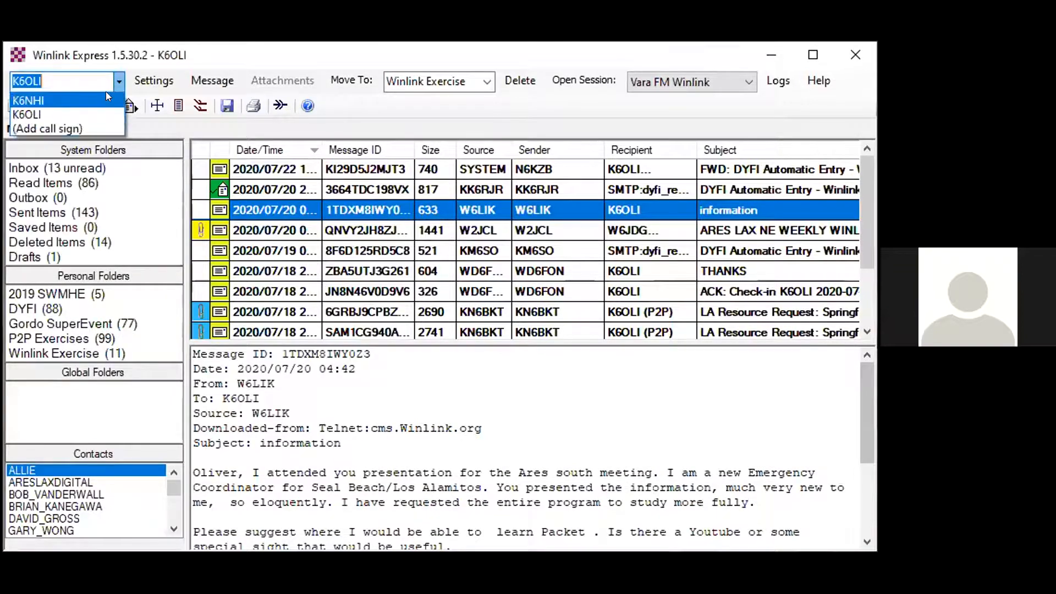
{"action": "left_click", "coordinate": [82, 121]}
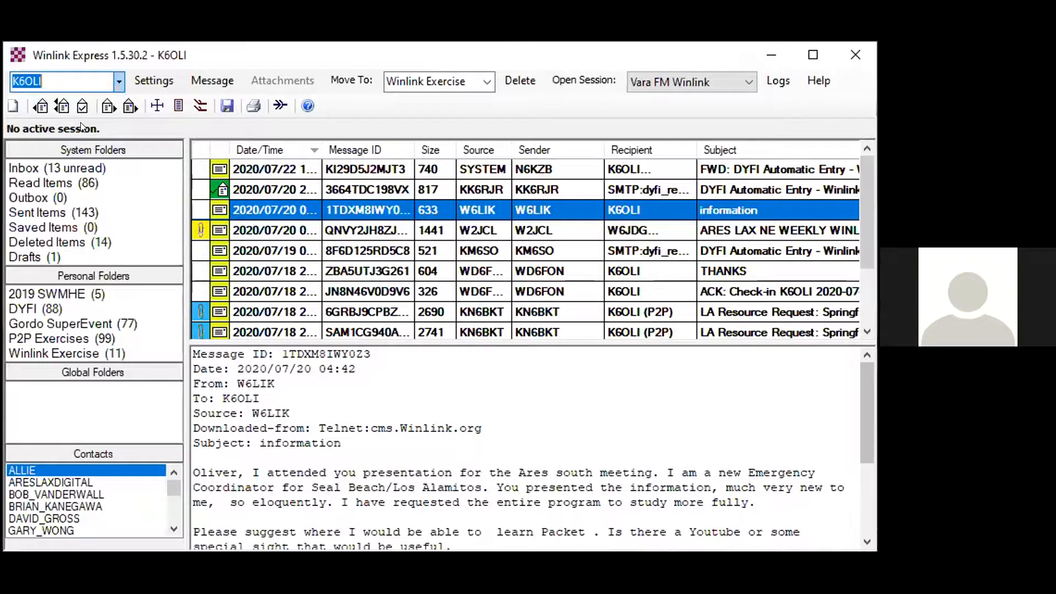
{"action": "key", "text": "Down"}
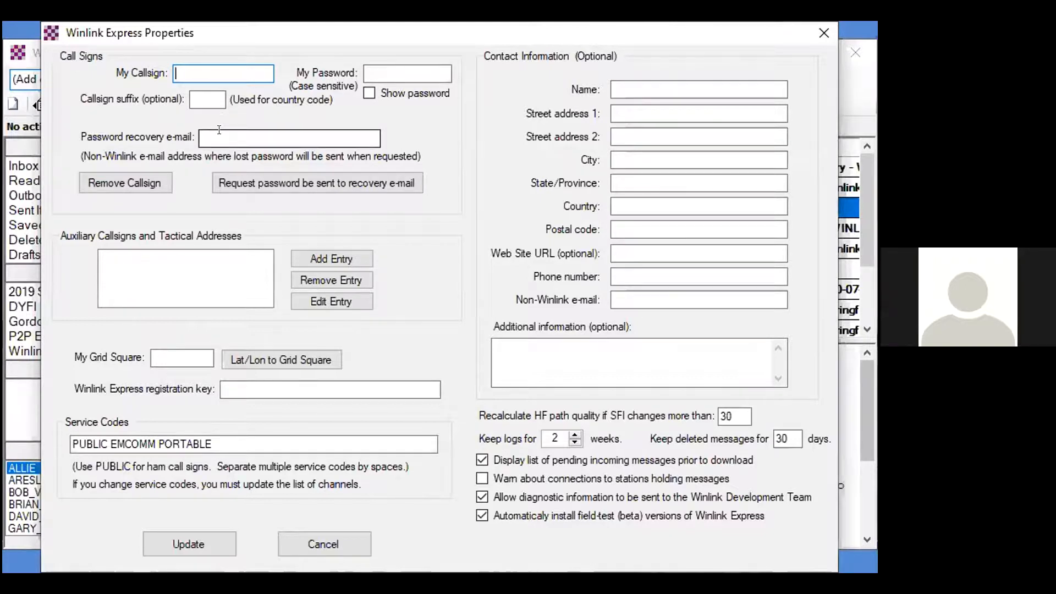
- Review the password recovery e-mail and grid square fields of the blank call sign form and cancel it
{"action": "left_click", "coordinate": [252, 134]}
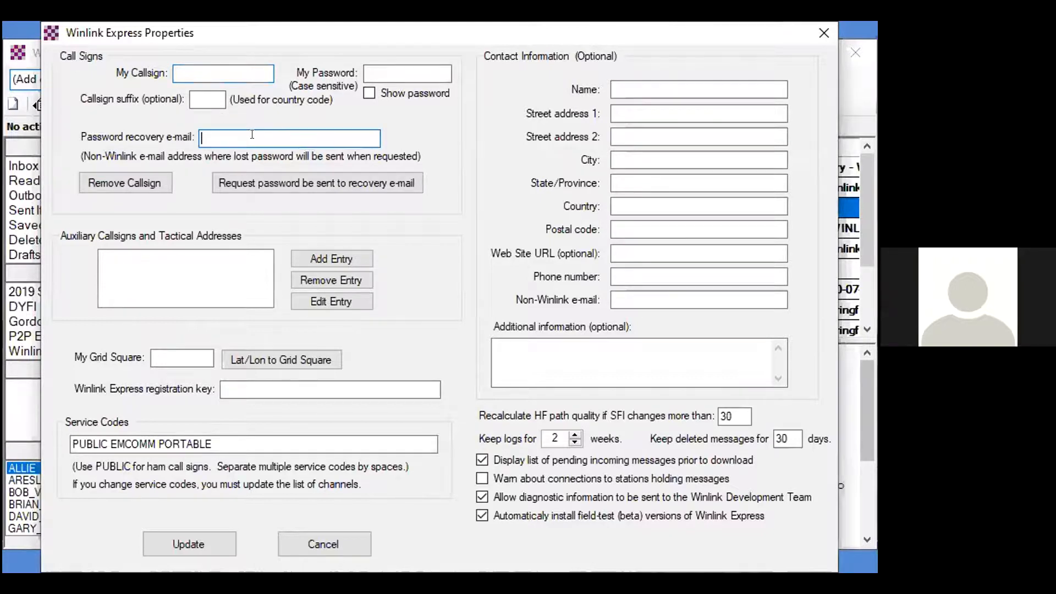
{"action": "left_click", "coordinate": [170, 355]}
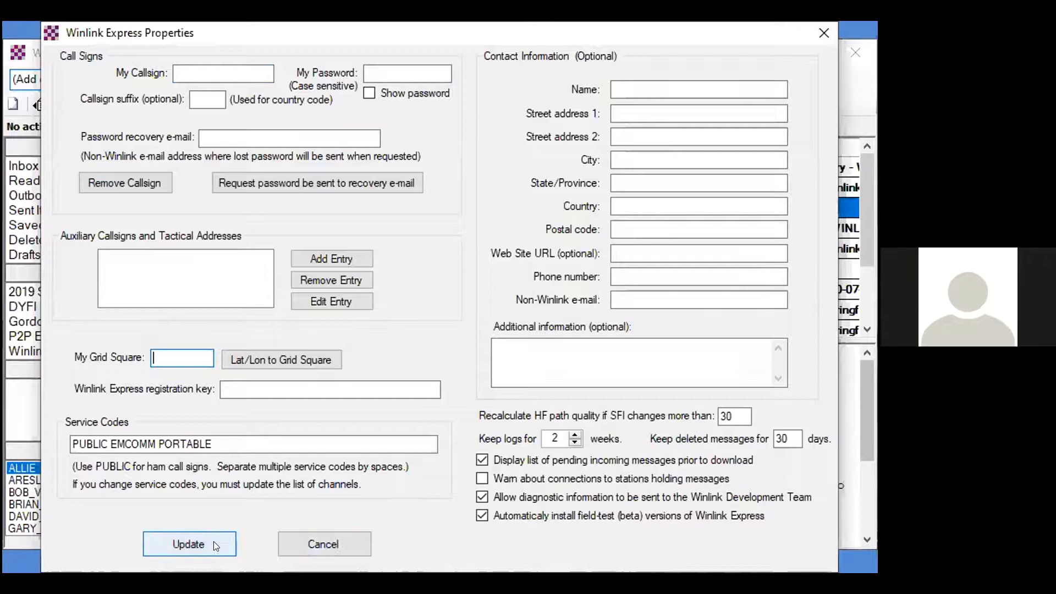
{"action": "left_click", "coordinate": [330, 542]}
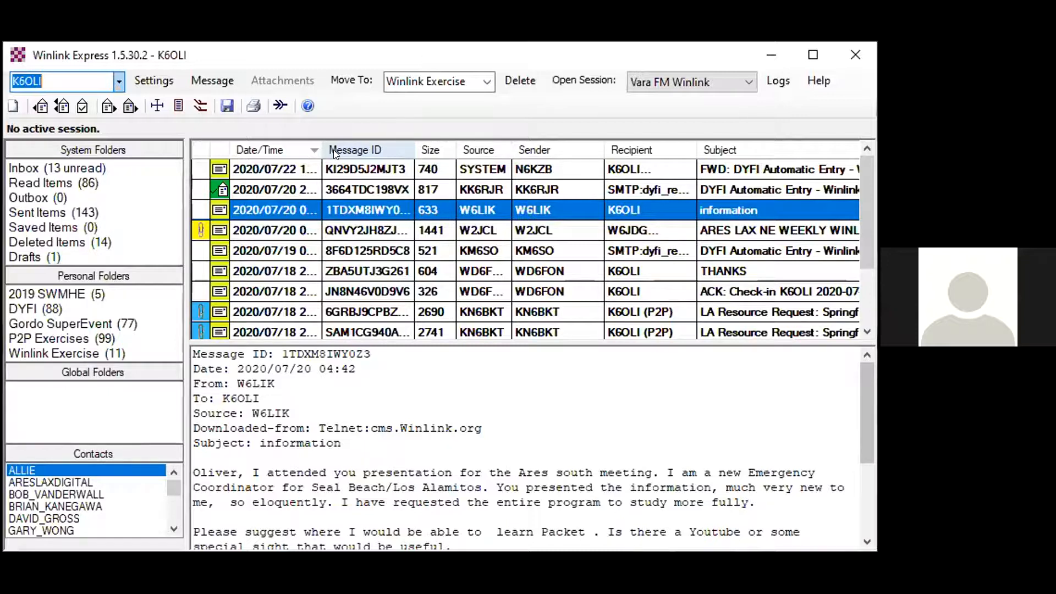
- Create a new message to K6OLI with the subject "First Winlink Message" and the body "Hello!"
{"action": "left_click", "coordinate": [12, 105]}
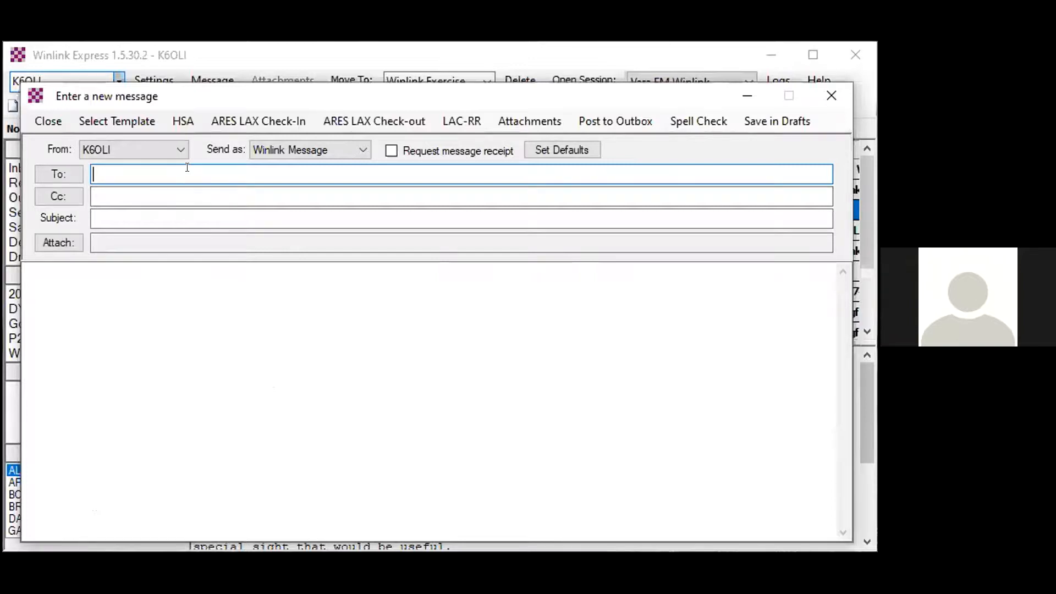
{"action": "type", "text": "K6OLI"}
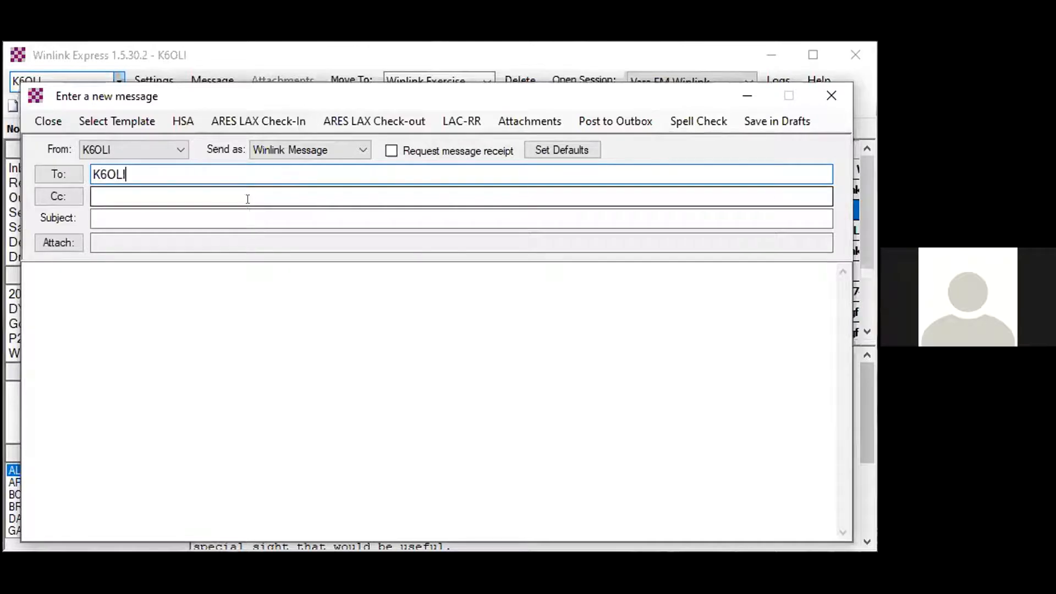
{"action": "left_click", "coordinate": [234, 213]}
{"action": "type", "text": "Fir"}
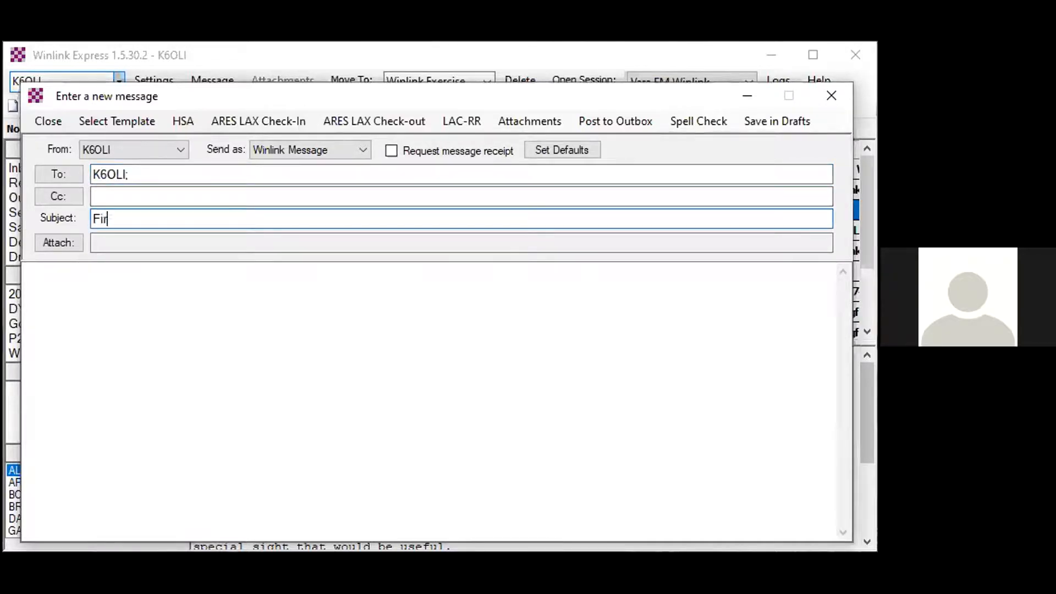
{"action": "type", "text": "st Winlink Message"}
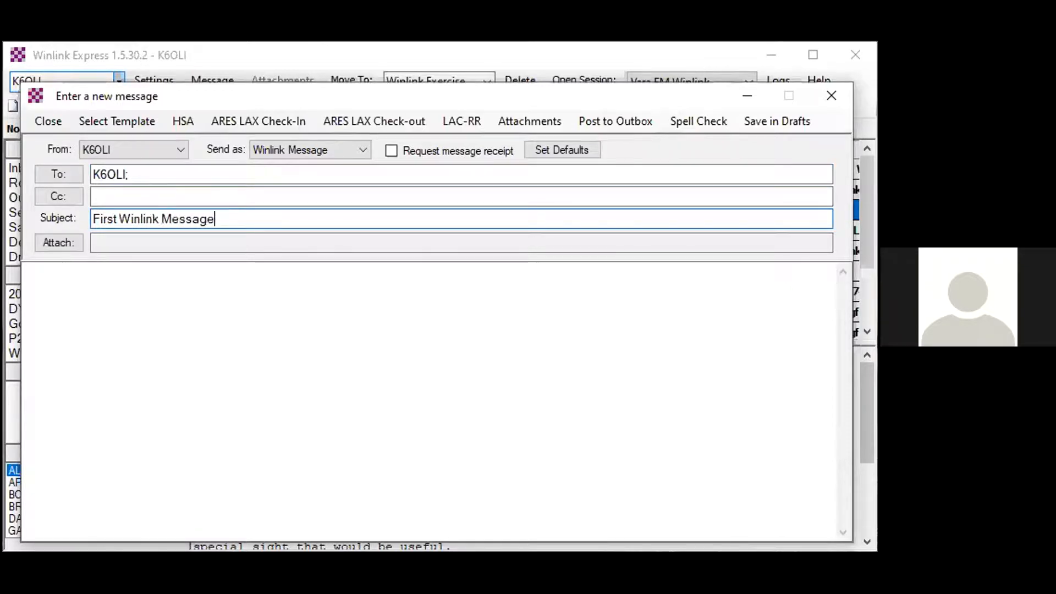
{"action": "key", "text": "Tab"}
{"action": "type", "text": "Hello!"}
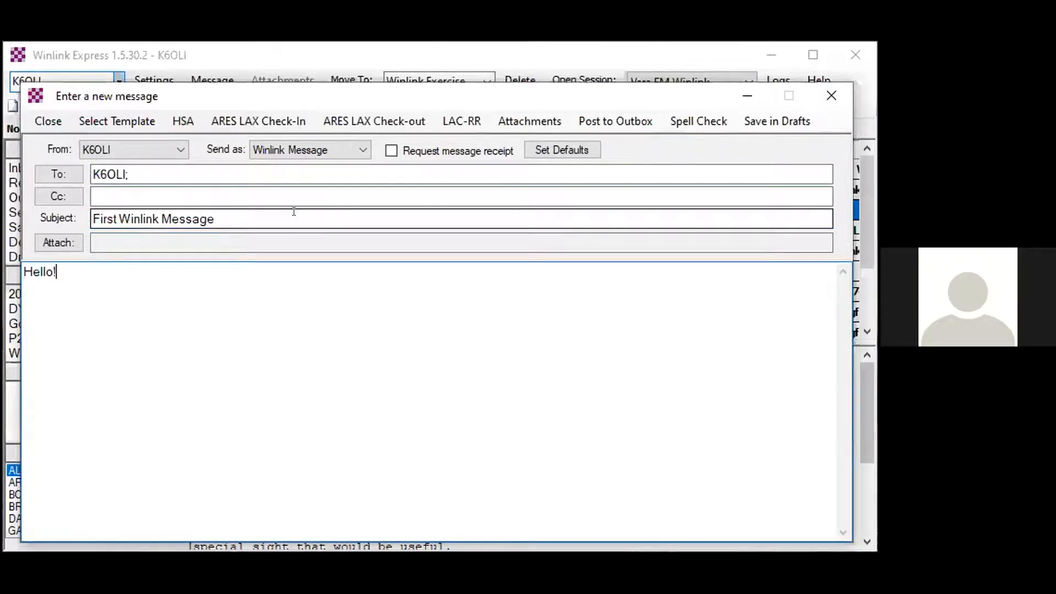
{"action": "left_click_drag", "start_coordinate": [133, 169], "coordinate": [87, 172]}
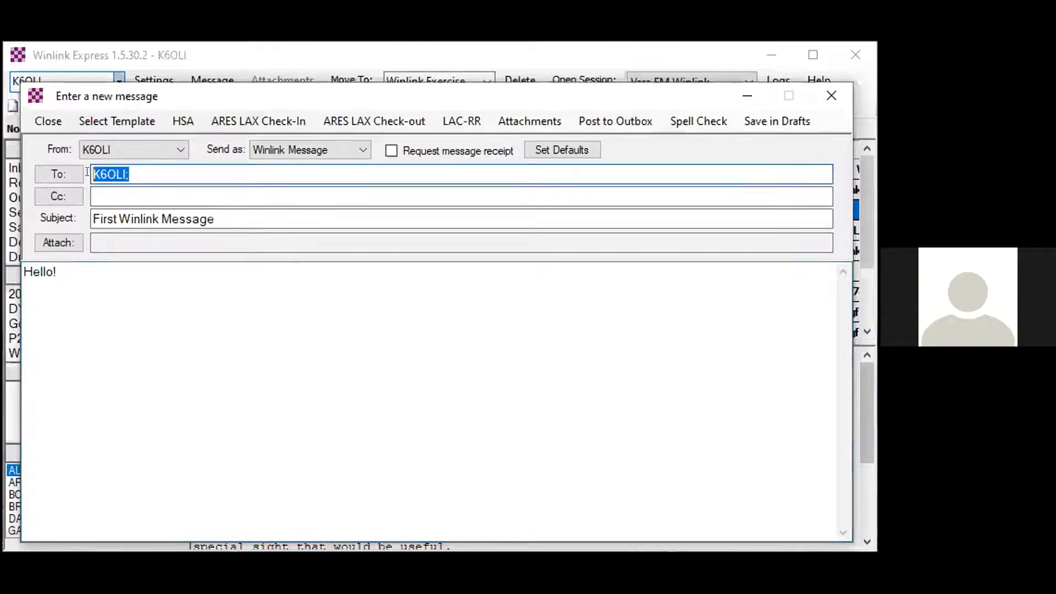
{"action": "type", "text": "K6NHI"}
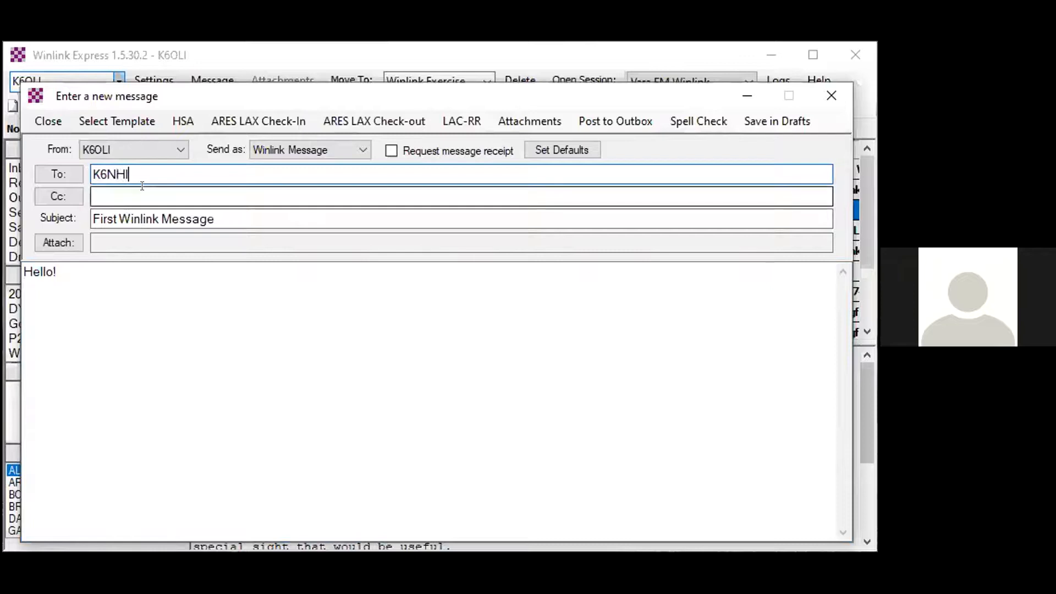
{"action": "left_click", "coordinate": [306, 147]}
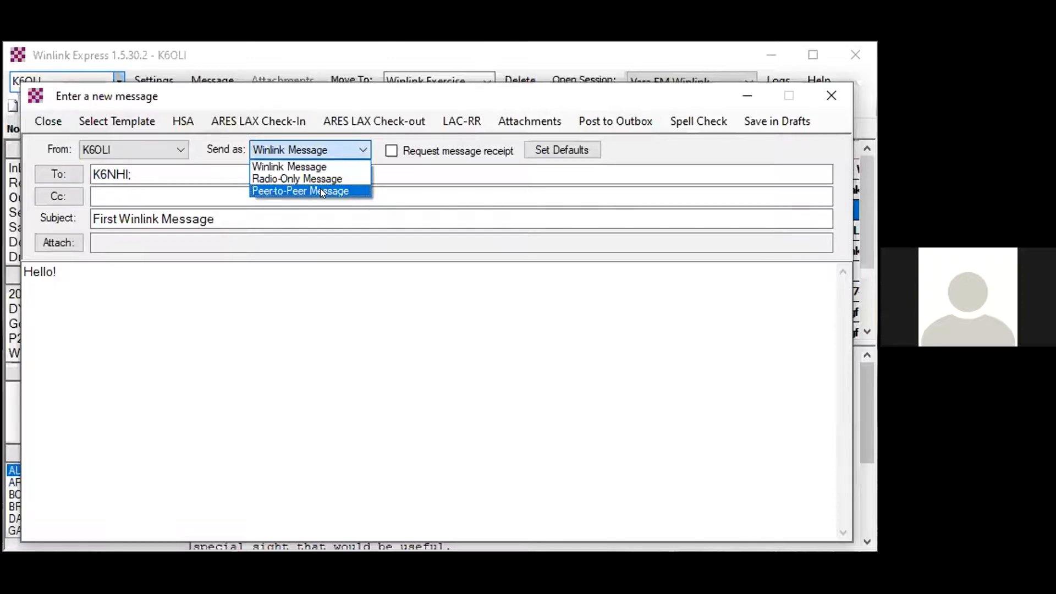
{"action": "left_click", "coordinate": [319, 157]}
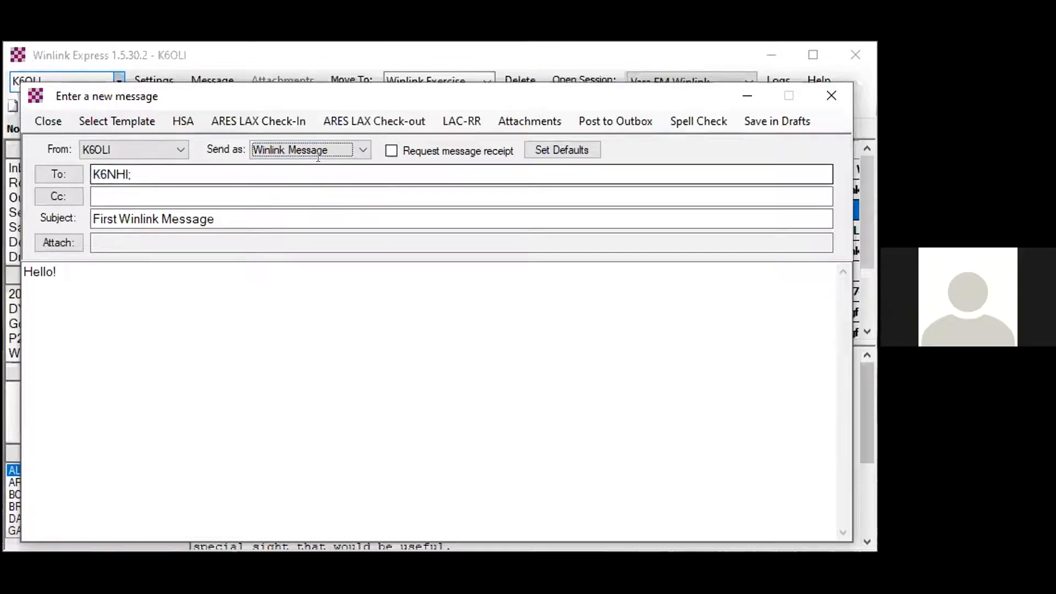
{"action": "left_click", "coordinate": [596, 117]}
- Set the session type to Telnet Winlink and show the queued message in the Outbox
{"action": "left_click", "coordinate": [631, 83]}
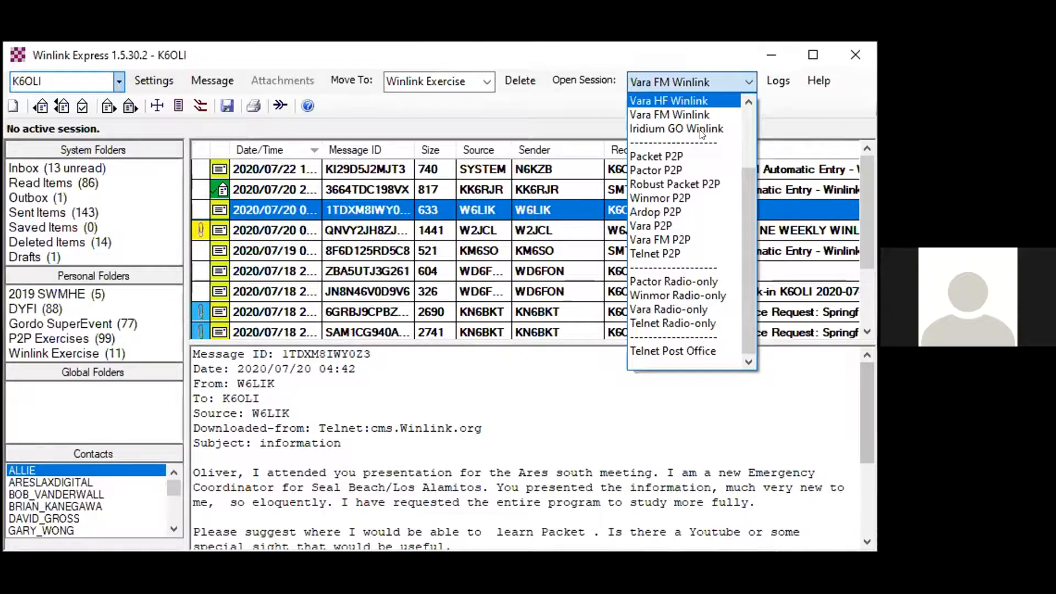
{"action": "scroll", "coordinate": [700, 129], "scroll_direction": "up", "scroll_amount": 1}
{"action": "scroll", "coordinate": [699, 130], "scroll_direction": "up", "scroll_amount": 2}
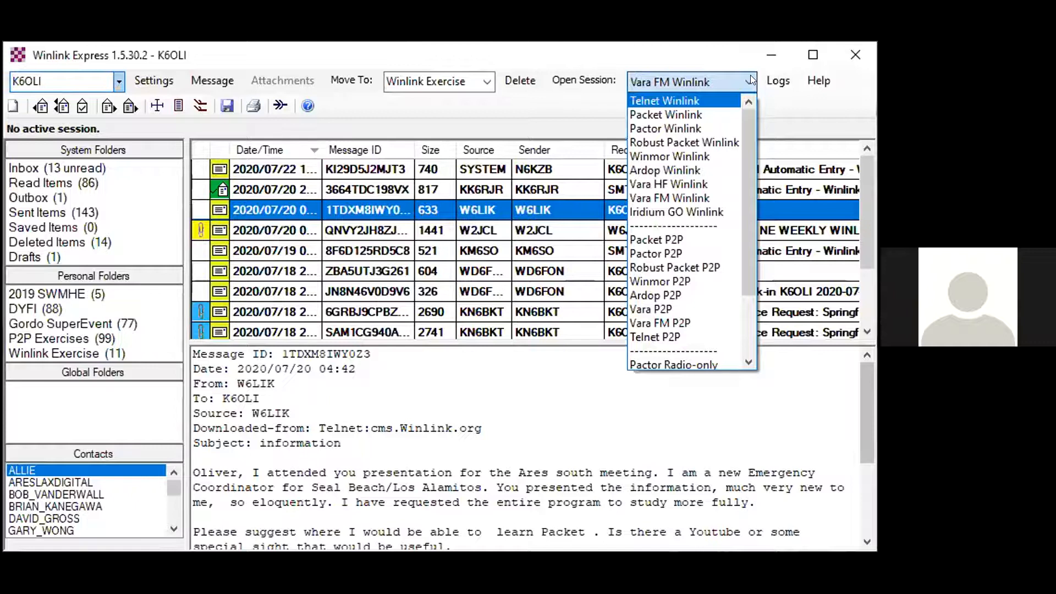
{"action": "left_click", "coordinate": [747, 114]}
{"action": "left_click", "coordinate": [747, 103]}
{"action": "left_click", "coordinate": [702, 102]}
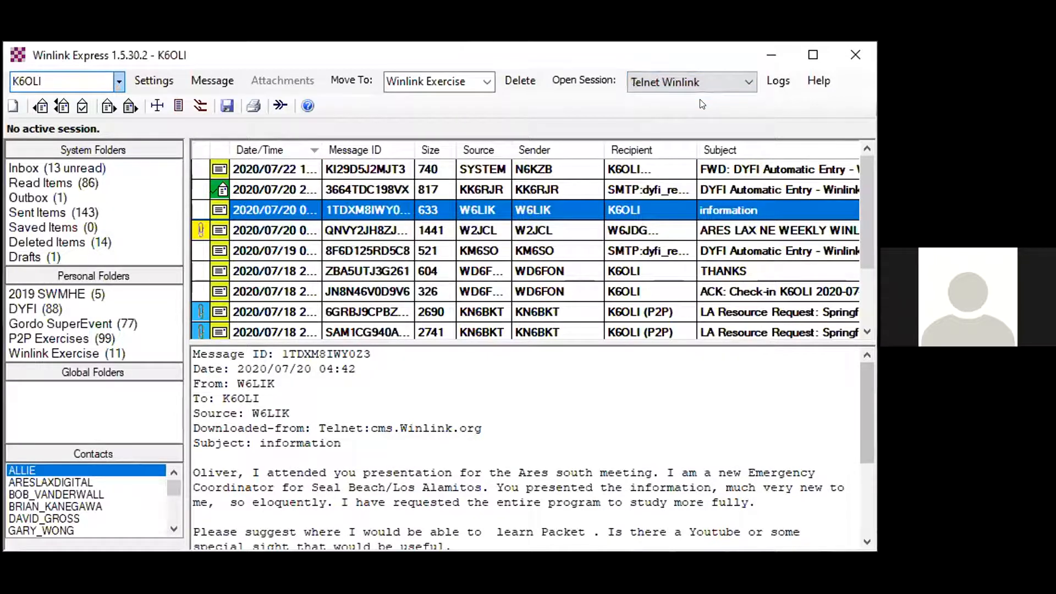
{"action": "left_click", "coordinate": [18, 197]}
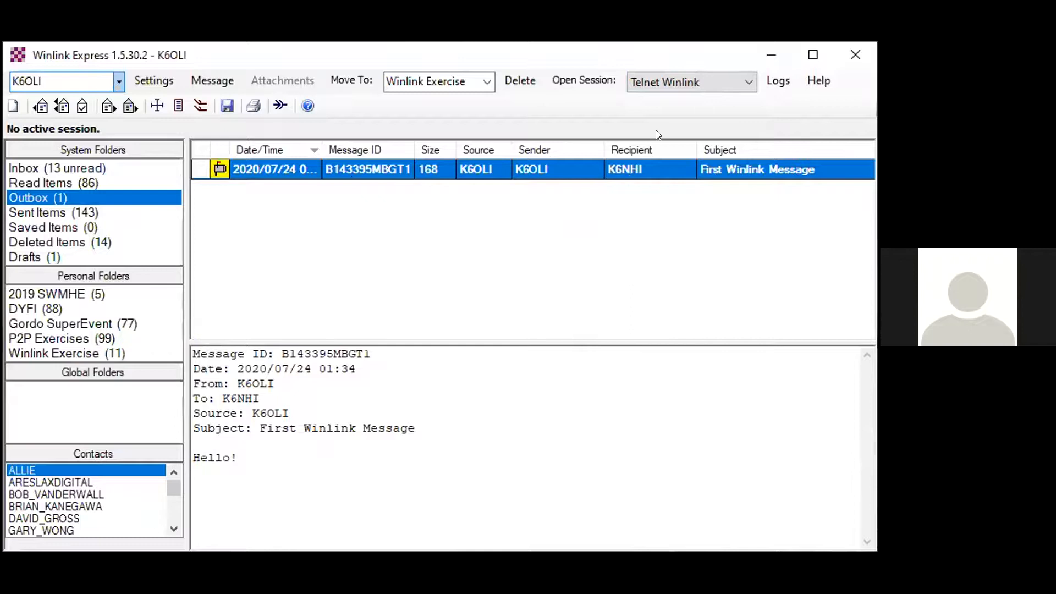
- Open the Telnet Winlink session, view its Telnet properties and cancel them without changes
{"action": "left_click", "coordinate": [659, 77]}
{"action": "left_click", "coordinate": [659, 77]}
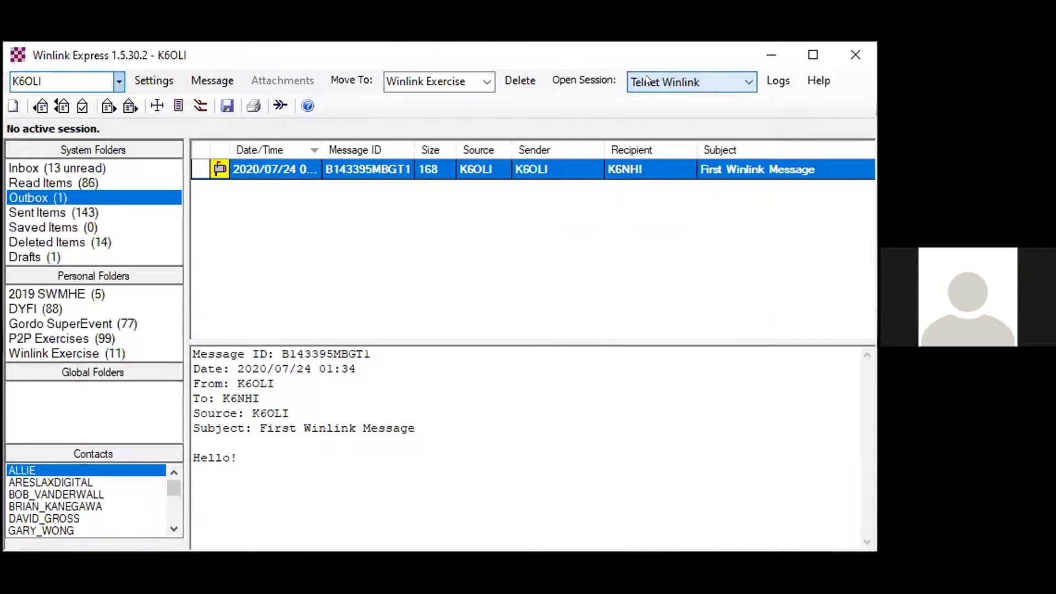
{"action": "left_click", "coordinate": [595, 79]}
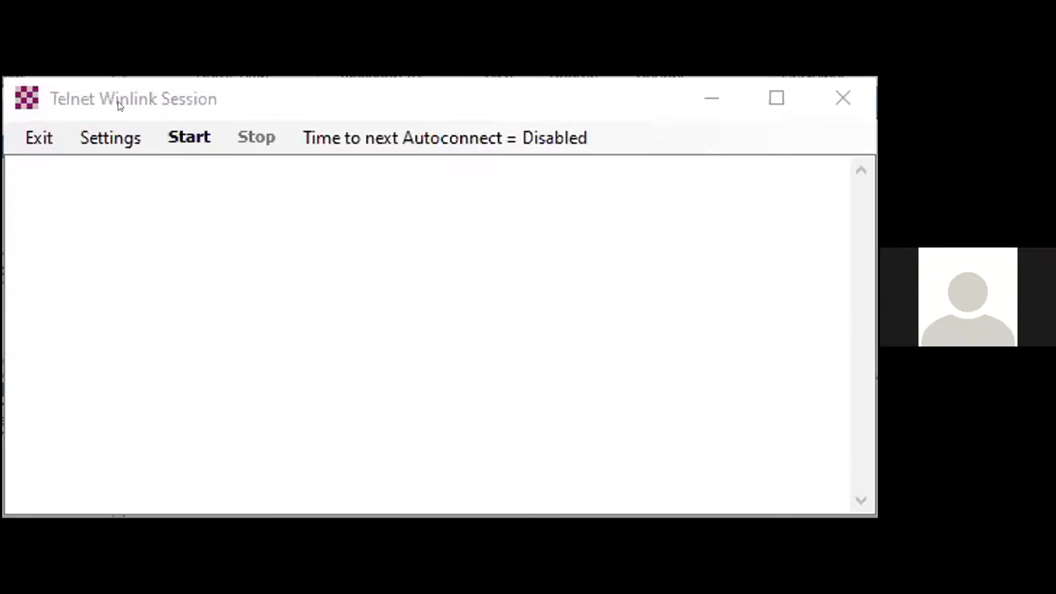
{"action": "left_click", "coordinate": [113, 137]}
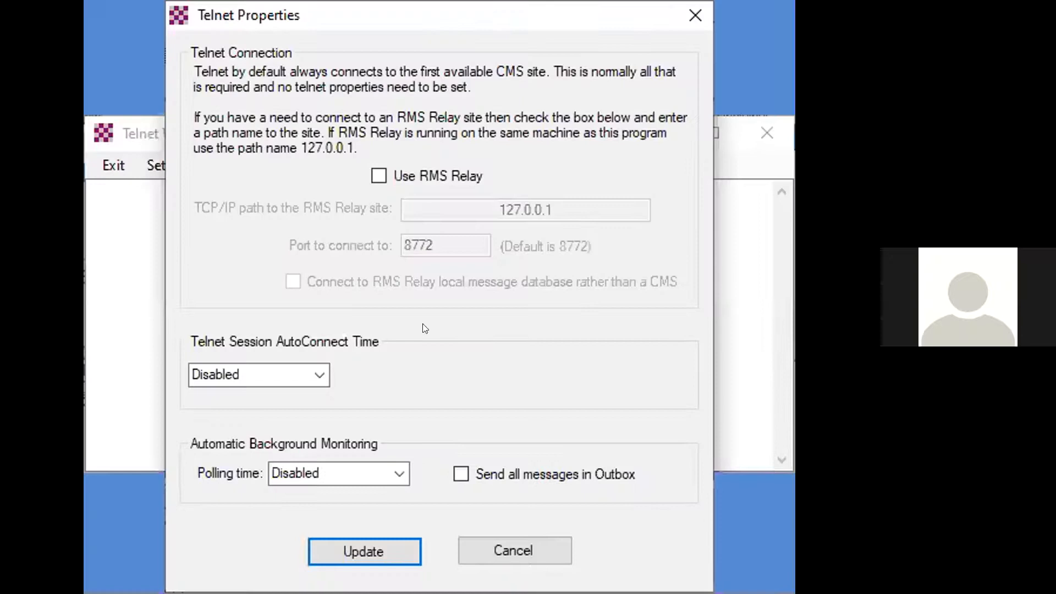
{"action": "left_click", "coordinate": [535, 552]}
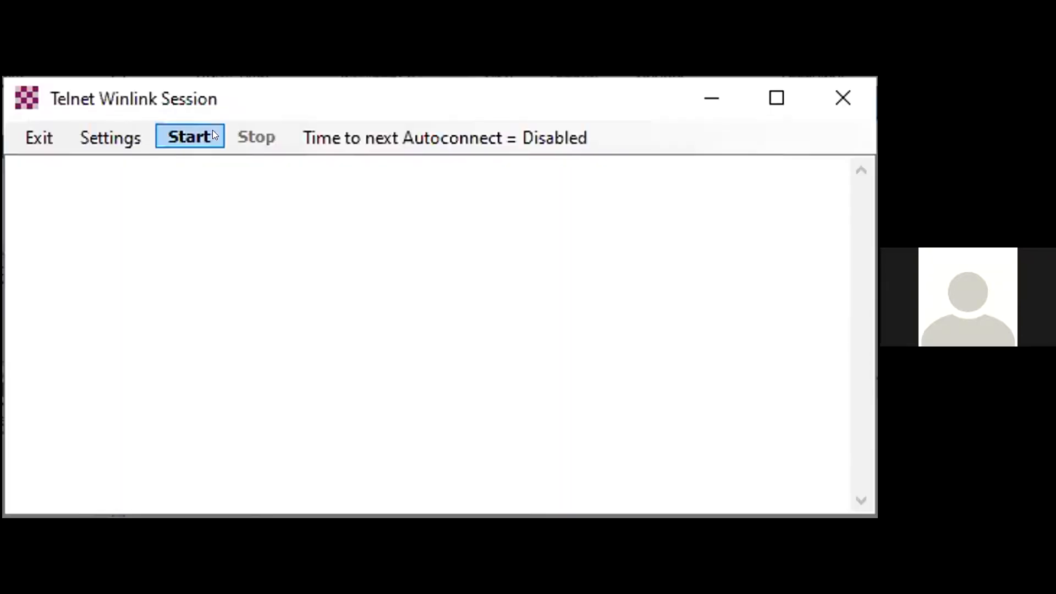
- Start the Telnet connection, download the checked pending messages and close the session window
{"action": "left_click", "coordinate": [190, 136]}
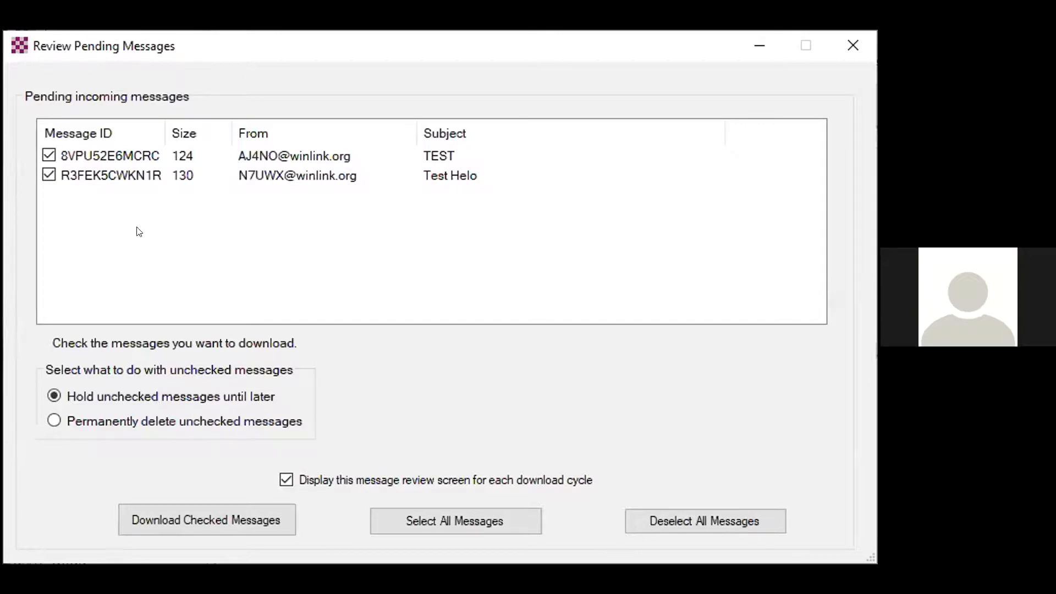
{"action": "left_click", "coordinate": [223, 509]}
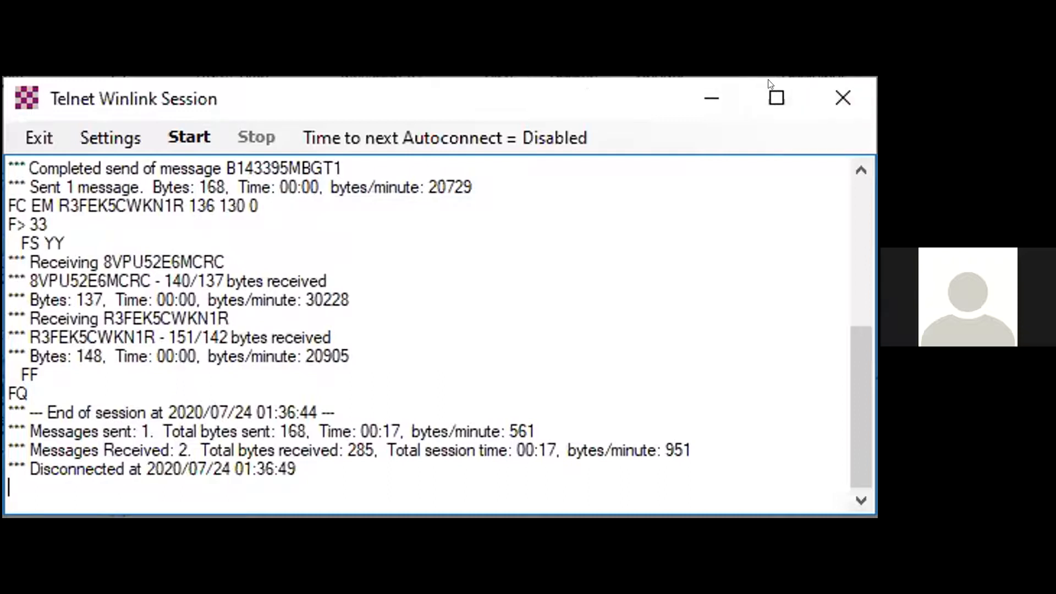
{"action": "left_click", "coordinate": [816, 82]}
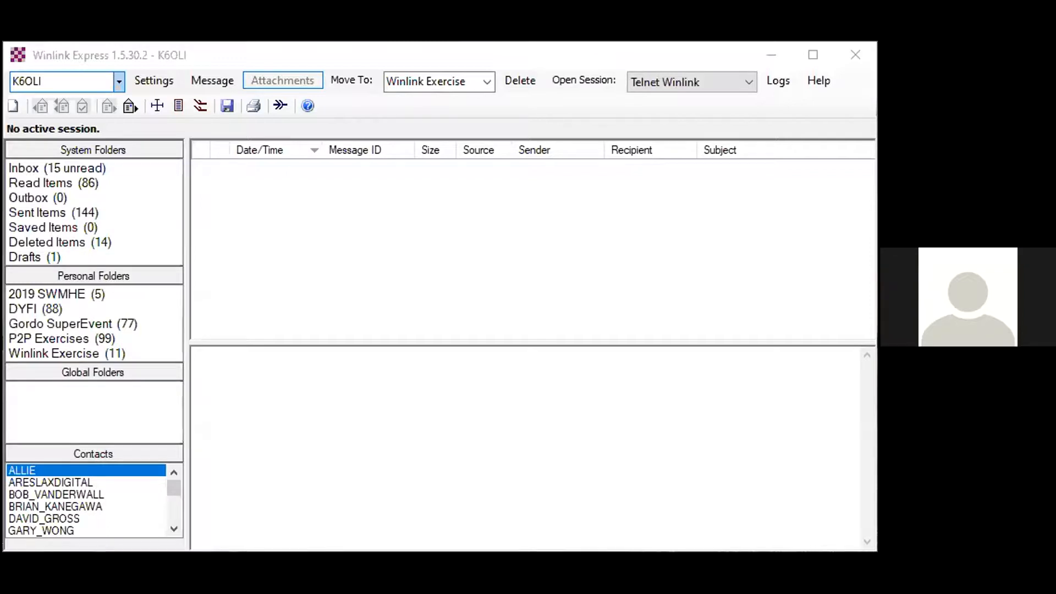
- Set the session type to Vara FM Winlink and open the session
{"action": "left_click", "coordinate": [247, 56]}
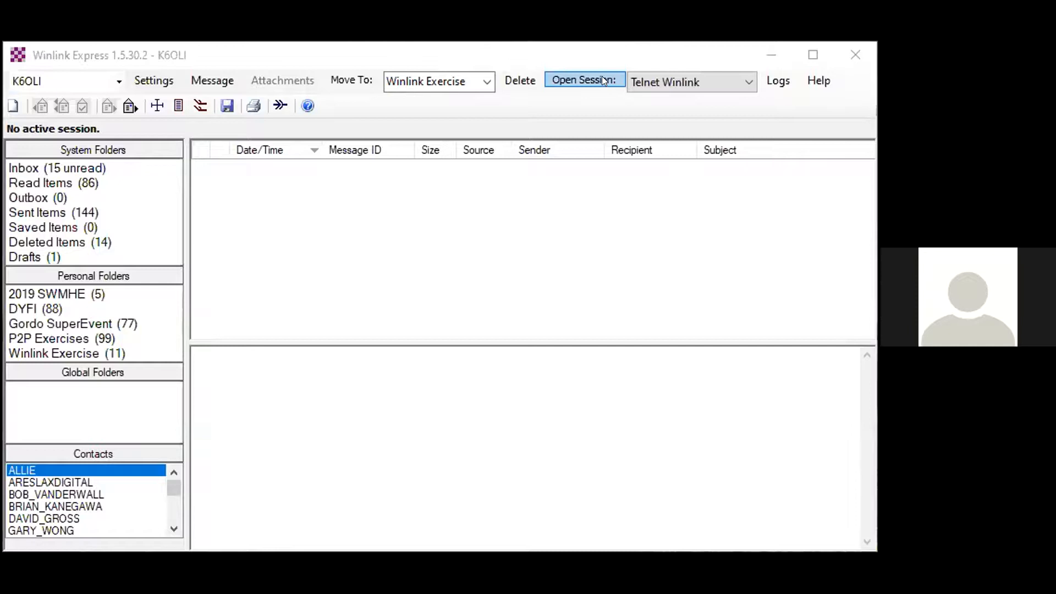
{"action": "left_click", "coordinate": [663, 88]}
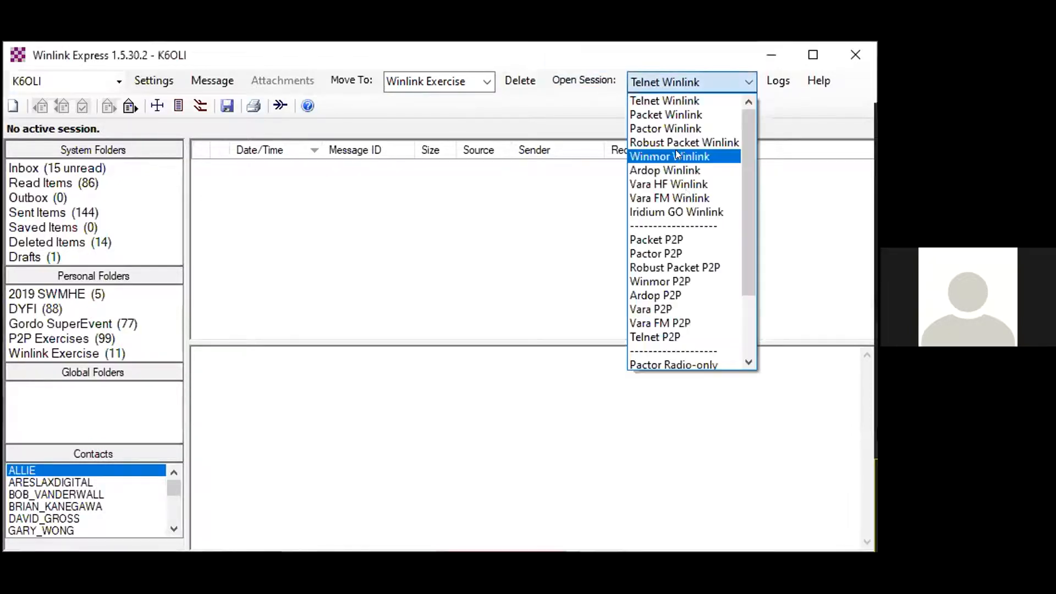
{"action": "left_click", "coordinate": [686, 198]}
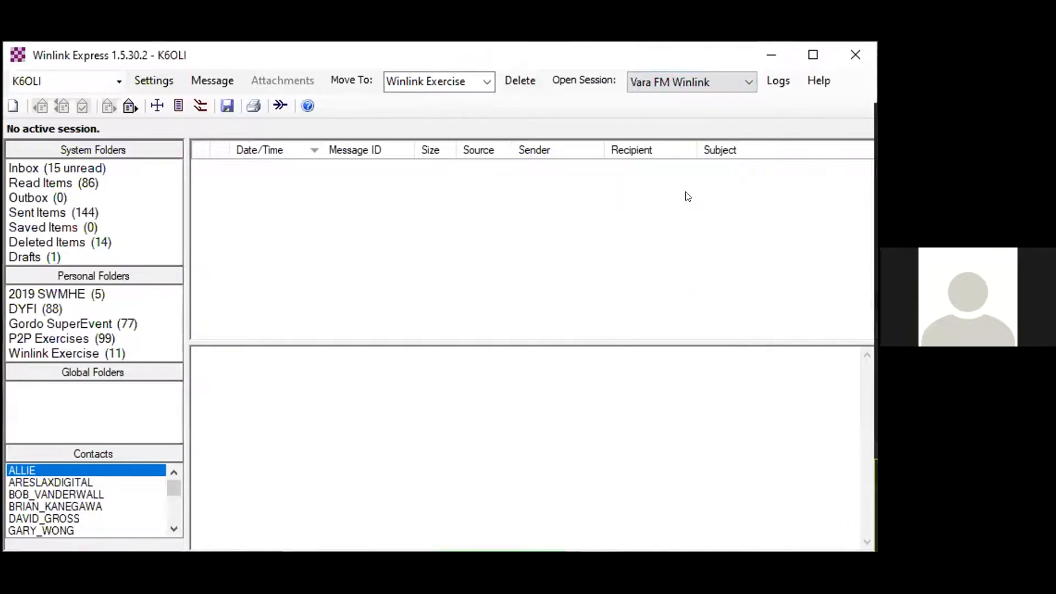
{"action": "left_click", "coordinate": [685, 88]}
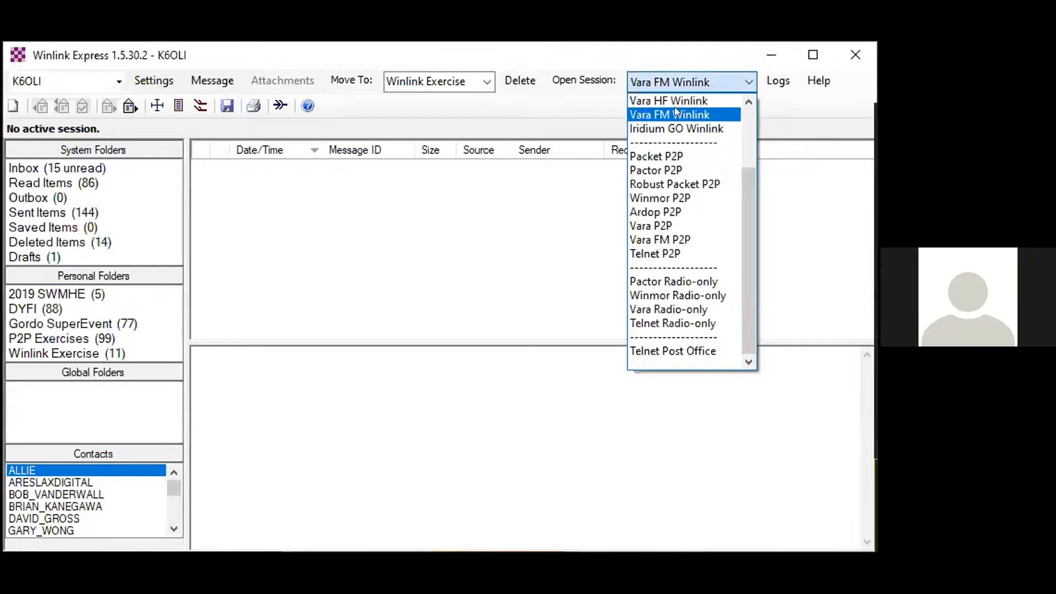
{"action": "left_click", "coordinate": [674, 110]}
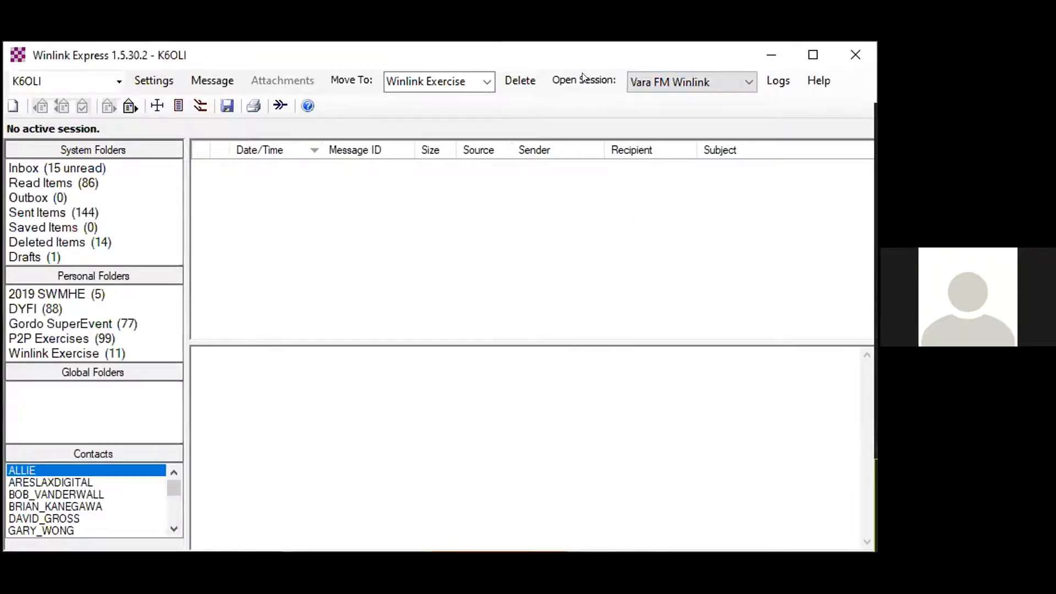
{"action": "left_click", "coordinate": [583, 78]}
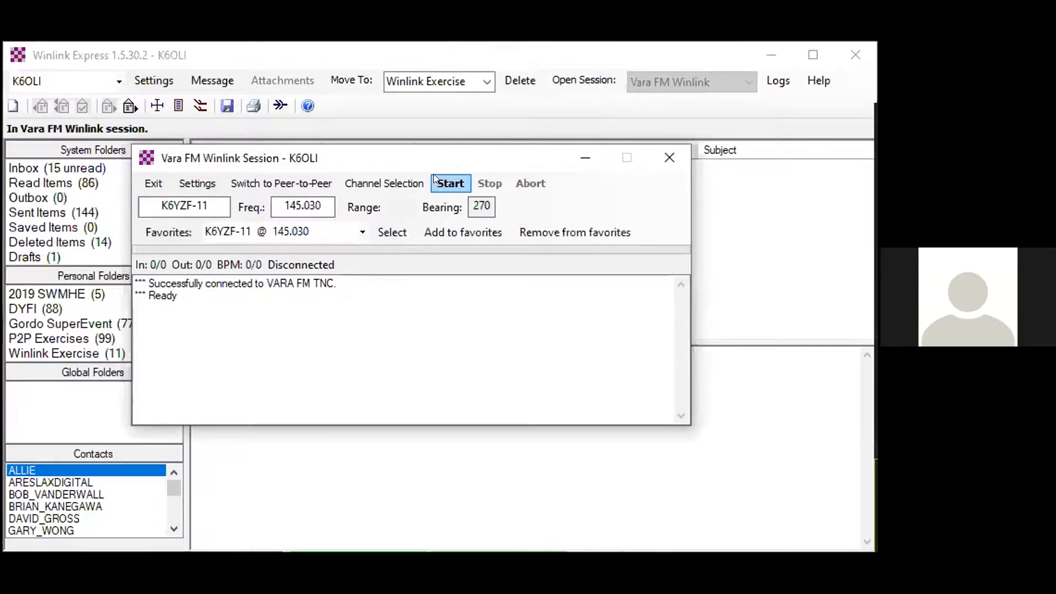
- Update the Vara FM channel table via the internet and select station K6YZF-11 at 145.030 MHz as the channel
{"action": "left_click", "coordinate": [360, 183]}
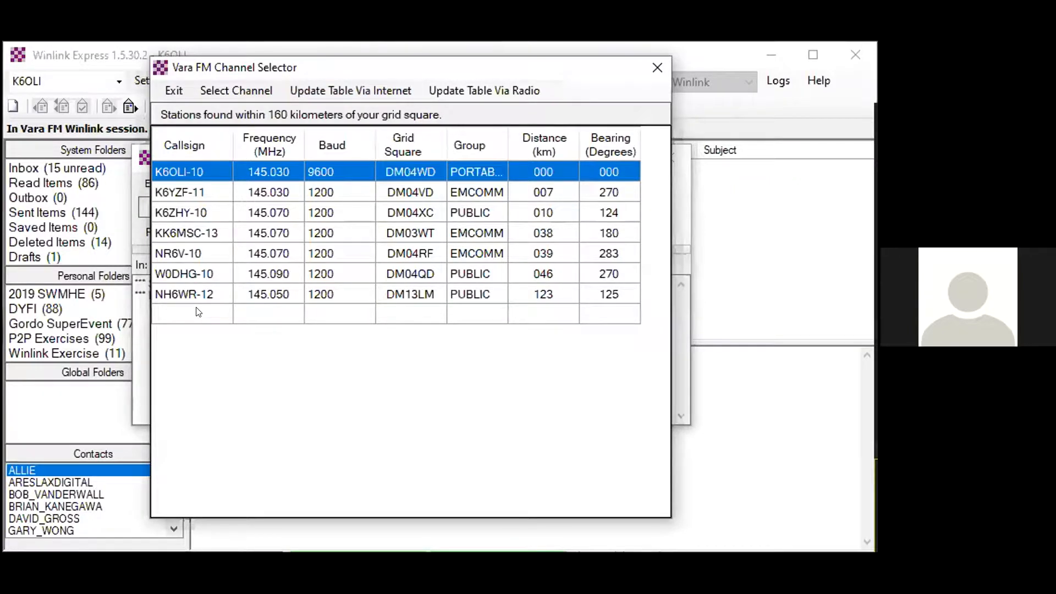
{"action": "left_click", "coordinate": [343, 85]}
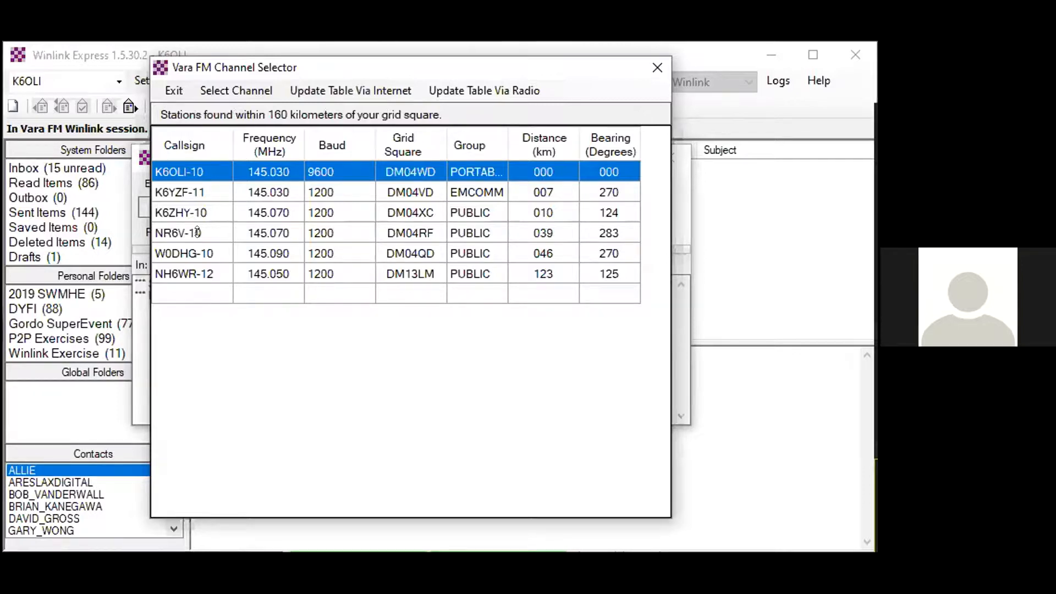
{"action": "left_click", "coordinate": [193, 189]}
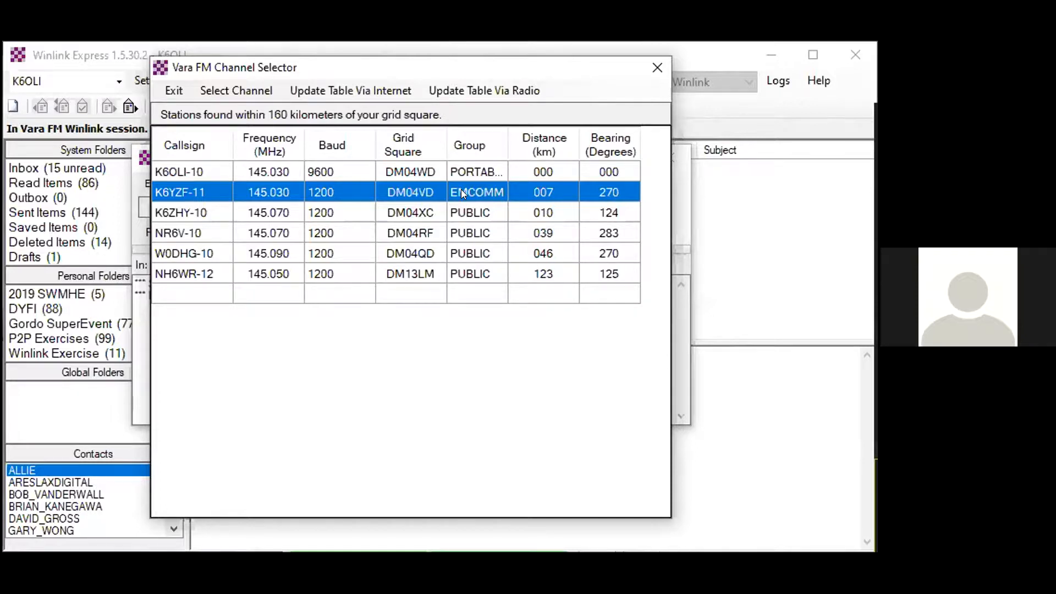
{"action": "left_click", "coordinate": [209, 90]}
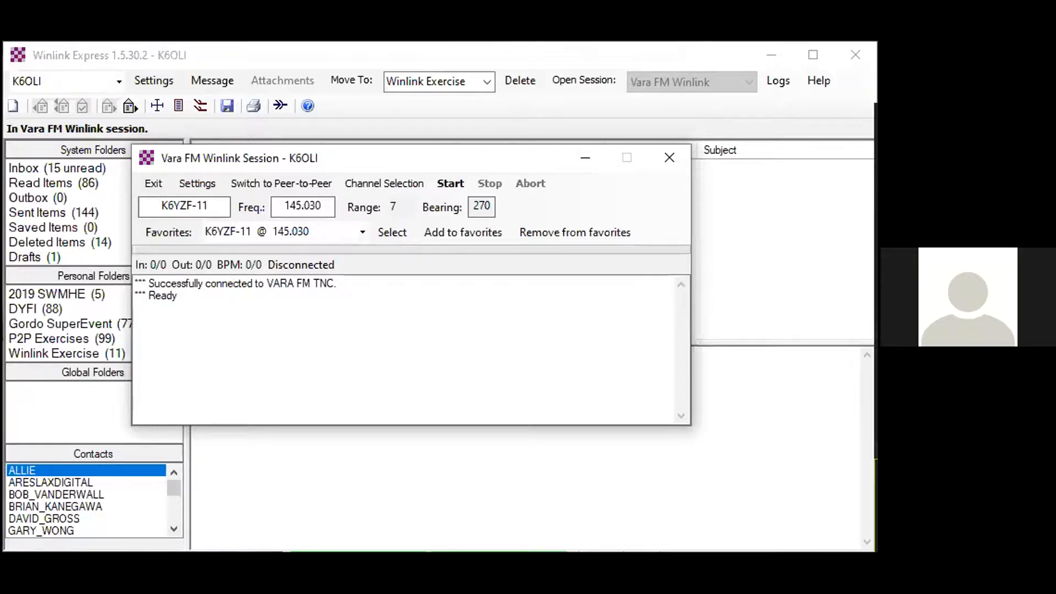
- Re-enter the suffix 11 of the station call sign K6YZF-11 and move on to the frequency value
{"action": "key", "text": "BackSpace"}
{"action": "key", "text": "BackSpace"}
{"action": "type", "text": "11"}
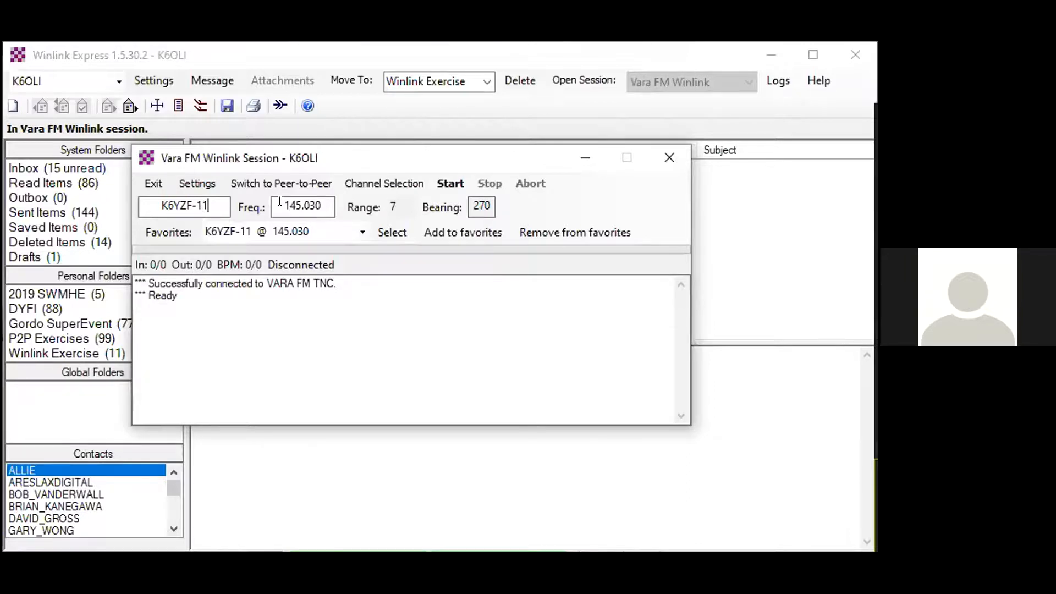
{"action": "key", "text": "Tab"}
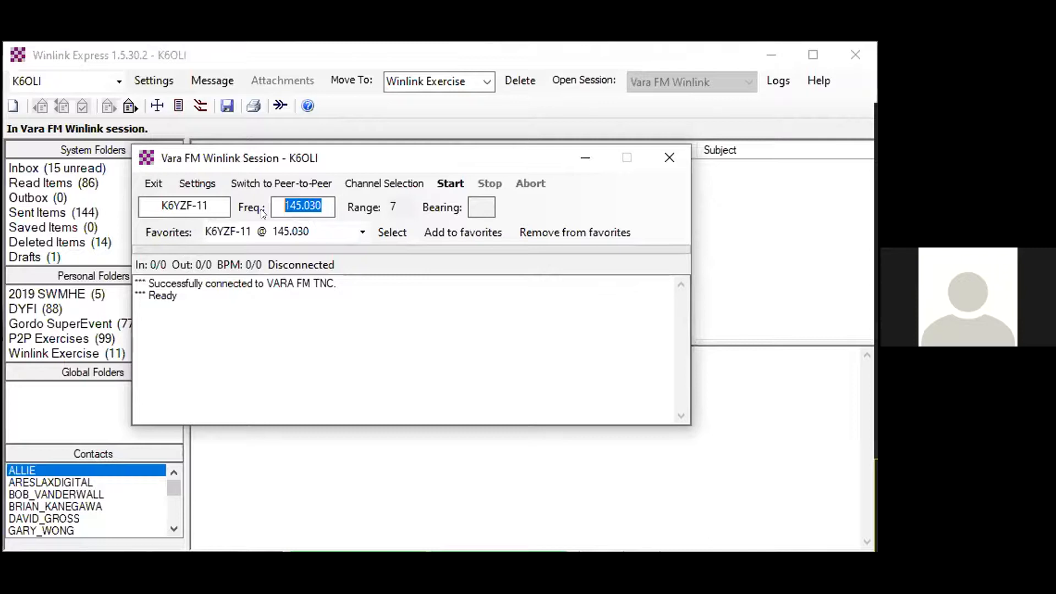
- Review the favorite stations and the TNC connection lines in the Vara FM session log
{"action": "left_click", "coordinate": [361, 231]}
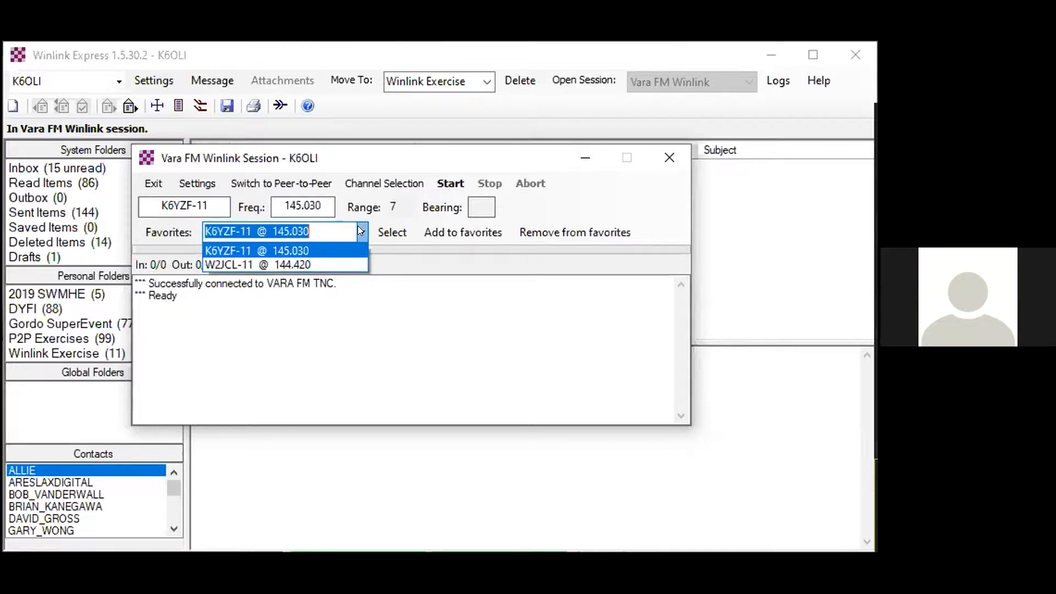
{"action": "left_click", "coordinate": [362, 231]}
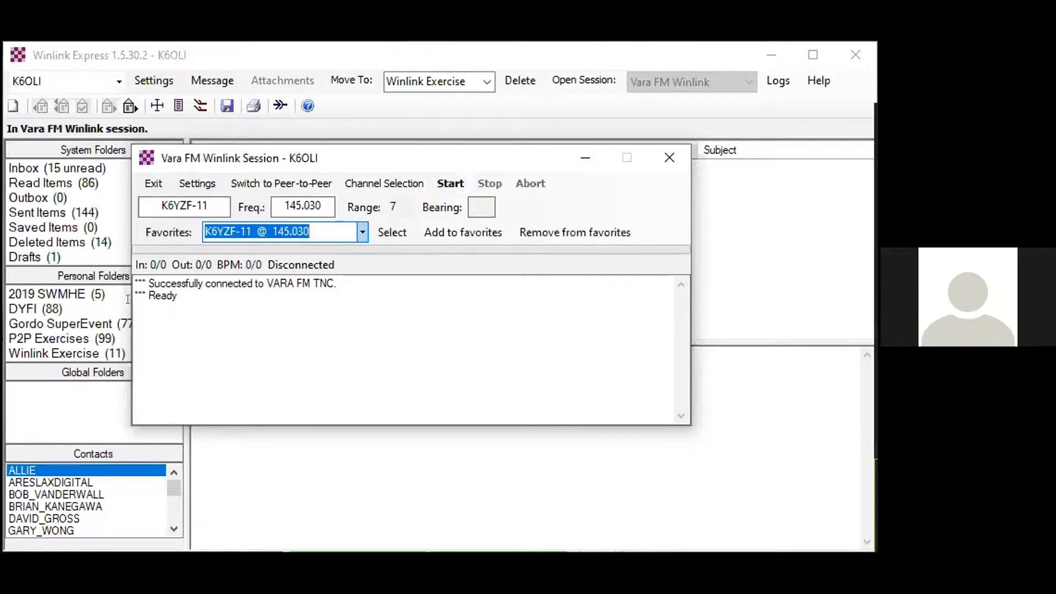
{"action": "left_click", "coordinate": [150, 283]}
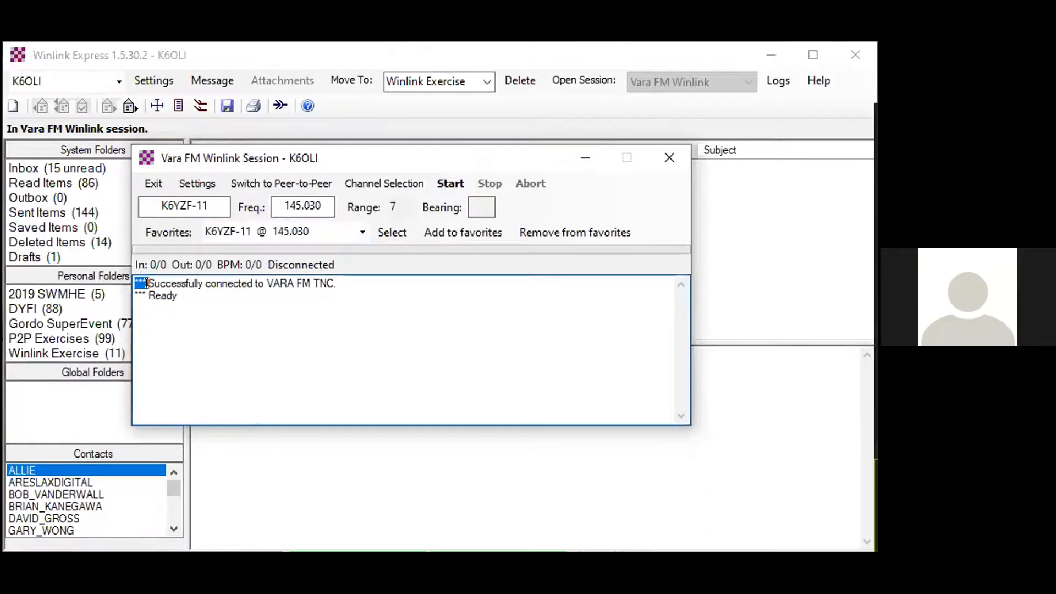
{"action": "left_click_drag", "start_coordinate": [150, 283], "coordinate": [309, 285]}
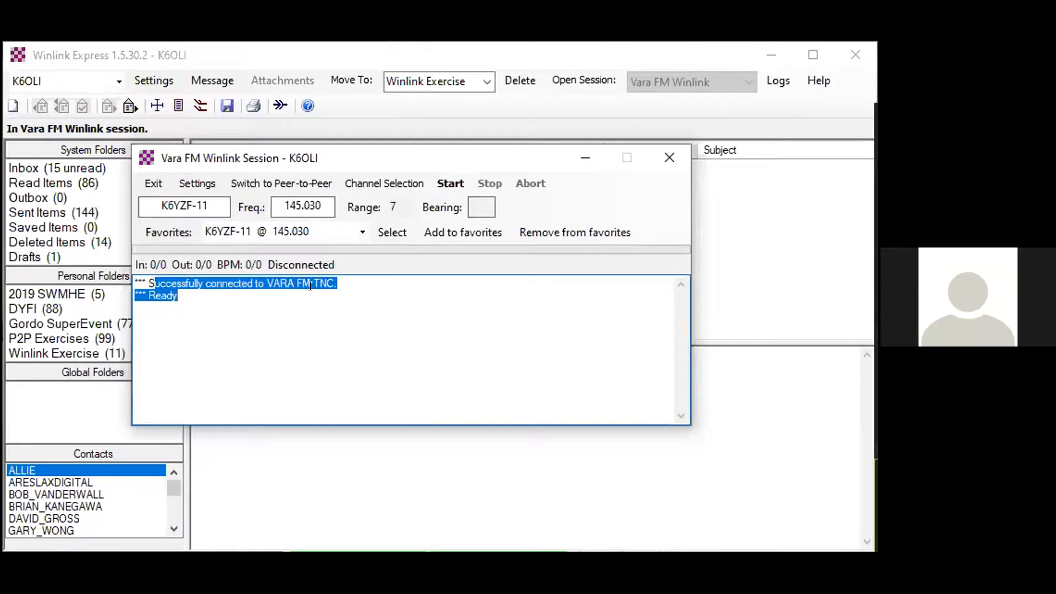
- Start the Vara FM session with K6YZF-11, download all checked pending messages and close the session window
{"action": "left_click", "coordinate": [439, 179]}
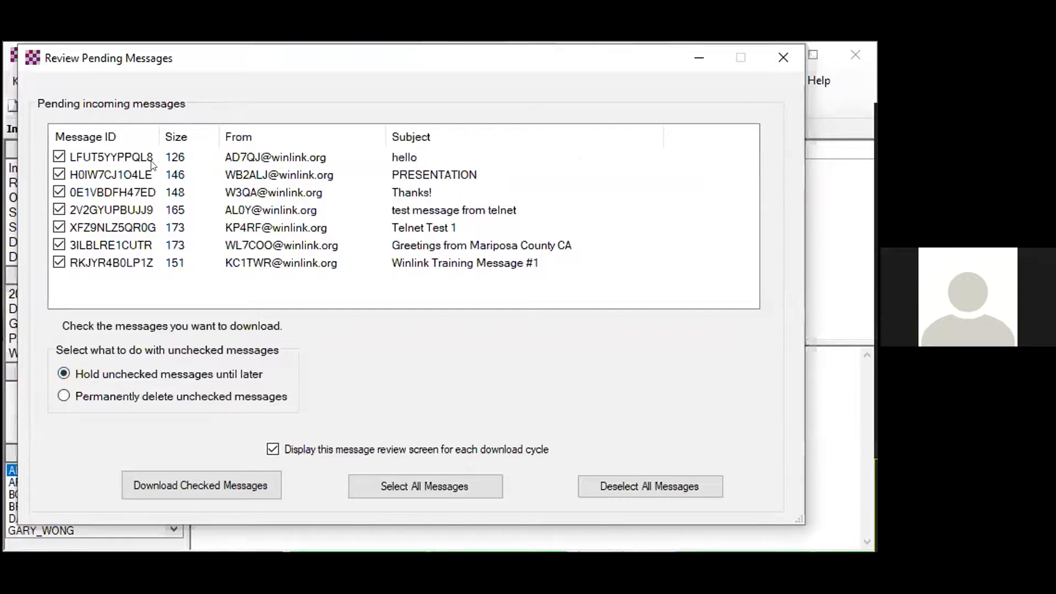
{"action": "left_click", "coordinate": [186, 486]}
{"action": "left_click", "coordinate": [214, 488]}
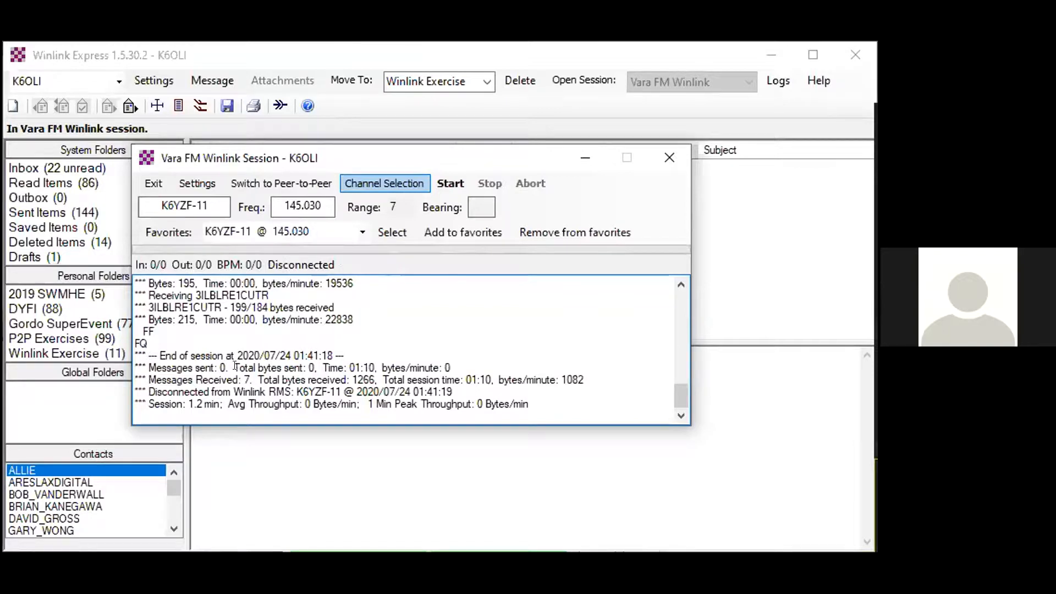
{"action": "double_click", "coordinate": [247, 380]}
{"action": "left_click", "coordinate": [669, 157]}
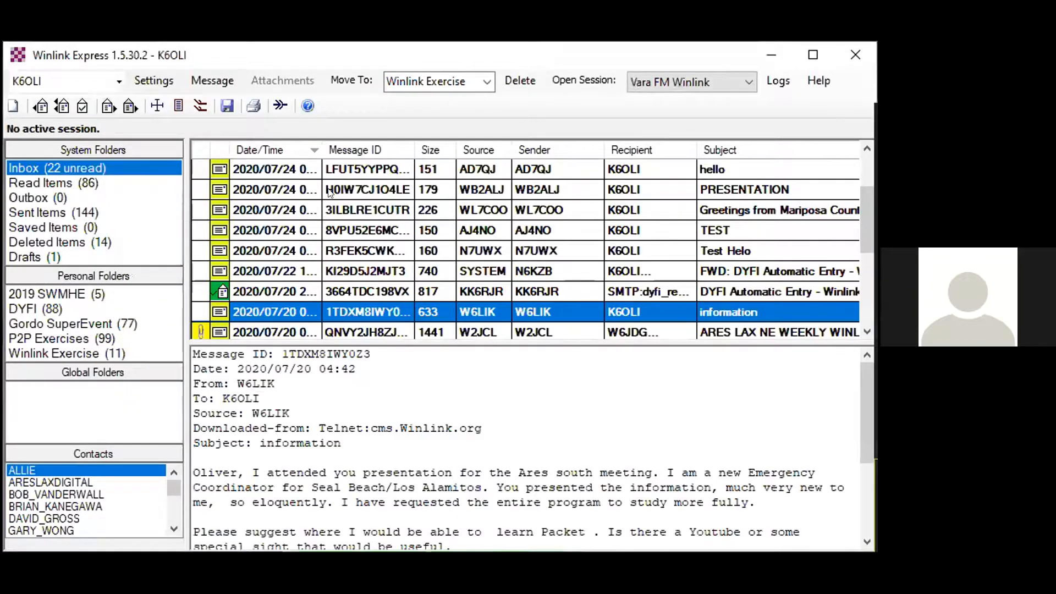
- Reply to the PRESENTATION message in the Inbox with "Thank you" plus the sender's first name, signed "73 de" with the operator's name and call sign
{"action": "left_click", "coordinate": [277, 167]}
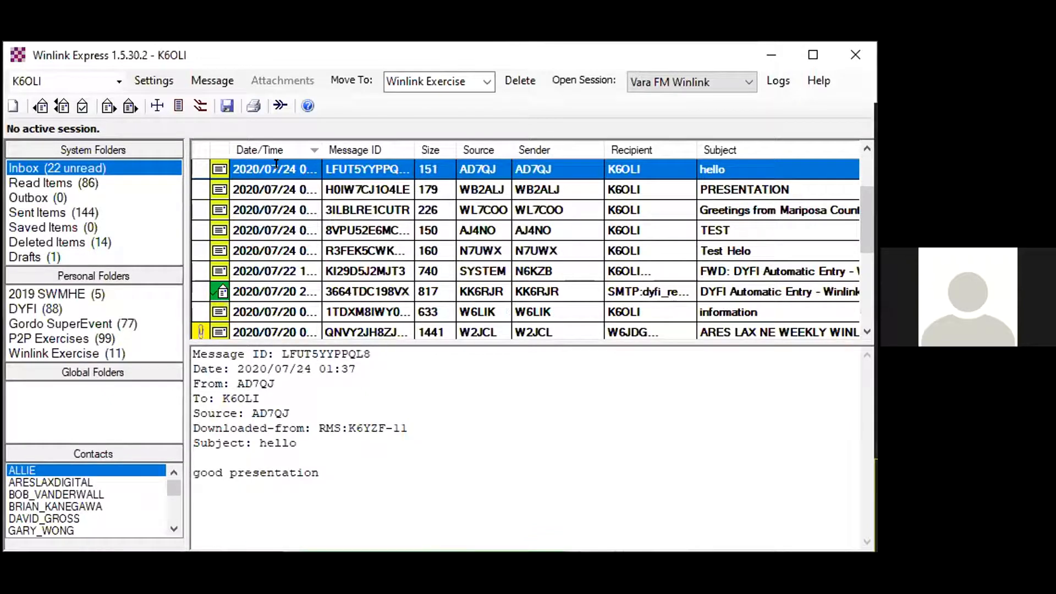
{"action": "left_click", "coordinate": [302, 190]}
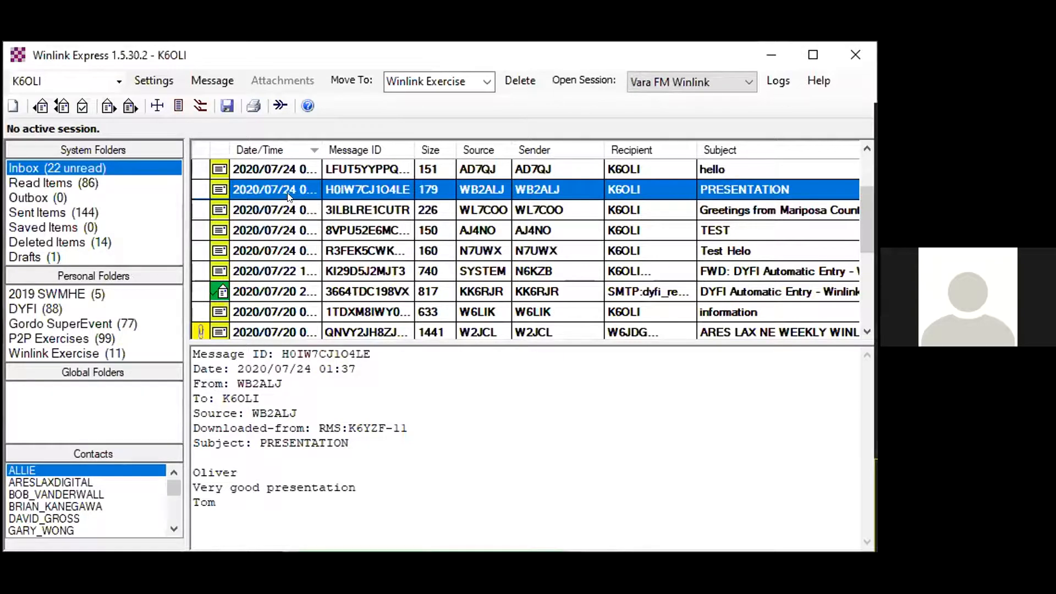
{"action": "left_click", "coordinate": [39, 106]}
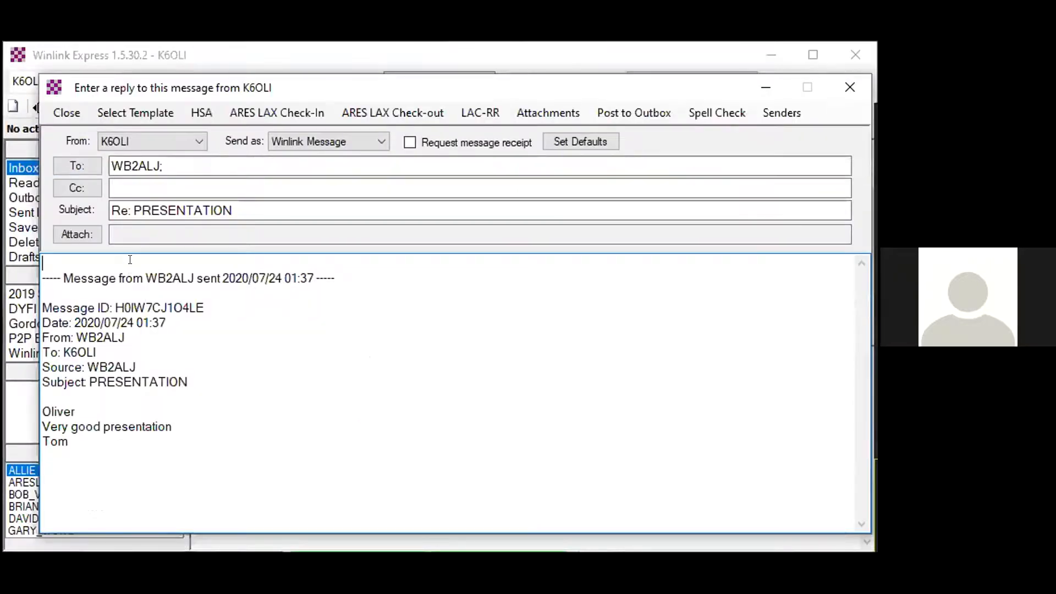
{"action": "type", "text": "Than"}
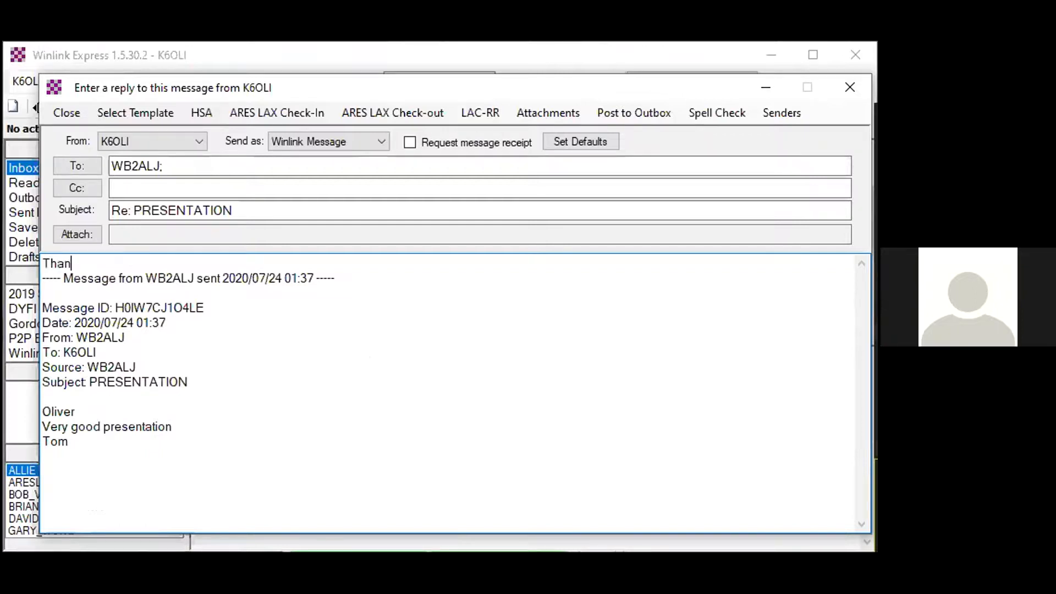
{"action": "type", "text": "k you, To"}
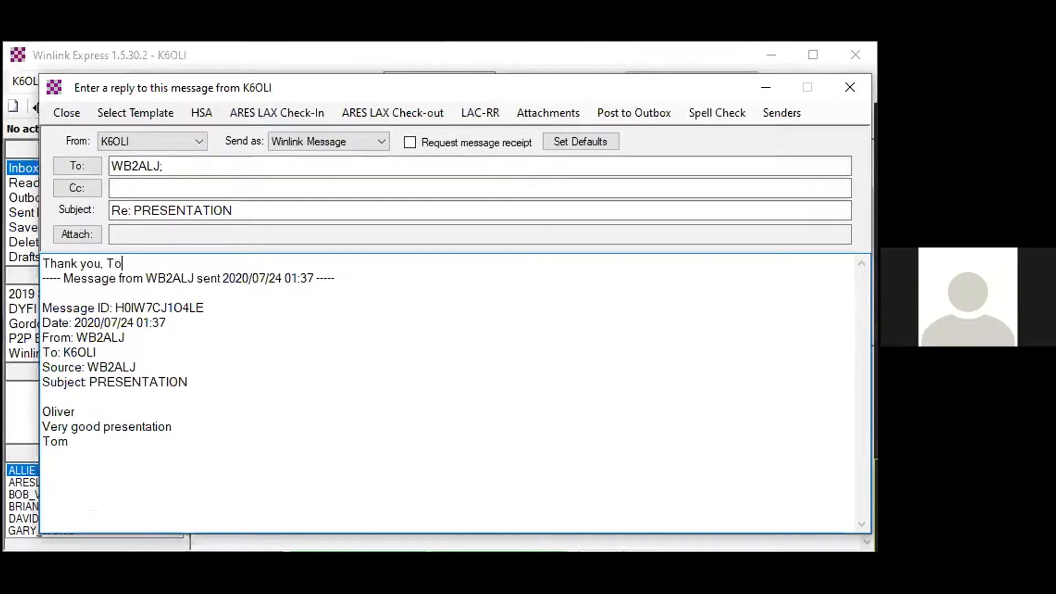
{"action": "type", "text": "m!"}
{"action": "key", "text": "Return"}
{"action": "type", "text": "73 de Oliver"}
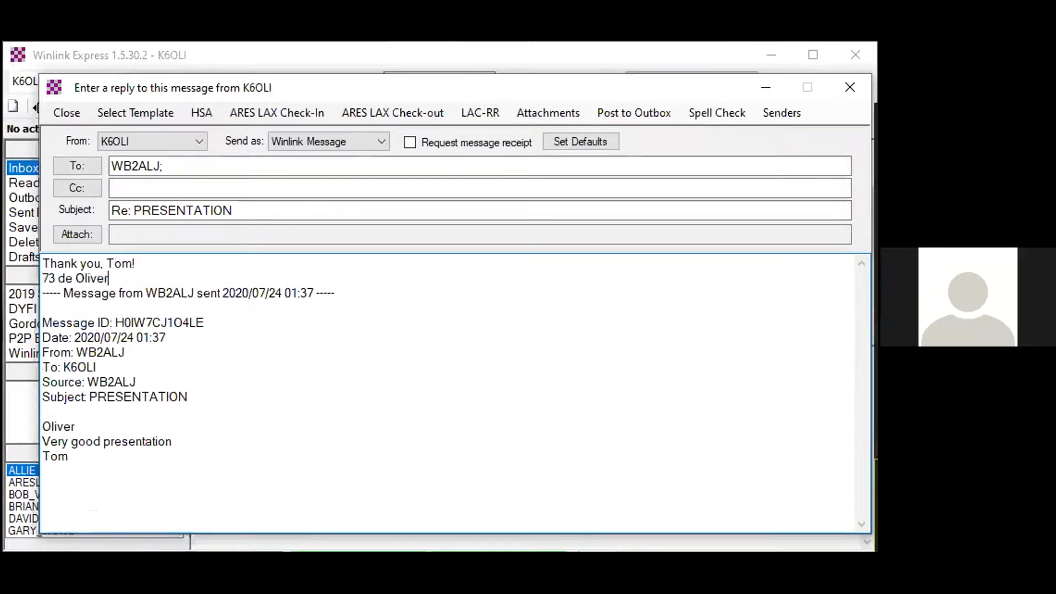
{"action": "type", "text": " K6OLI"}
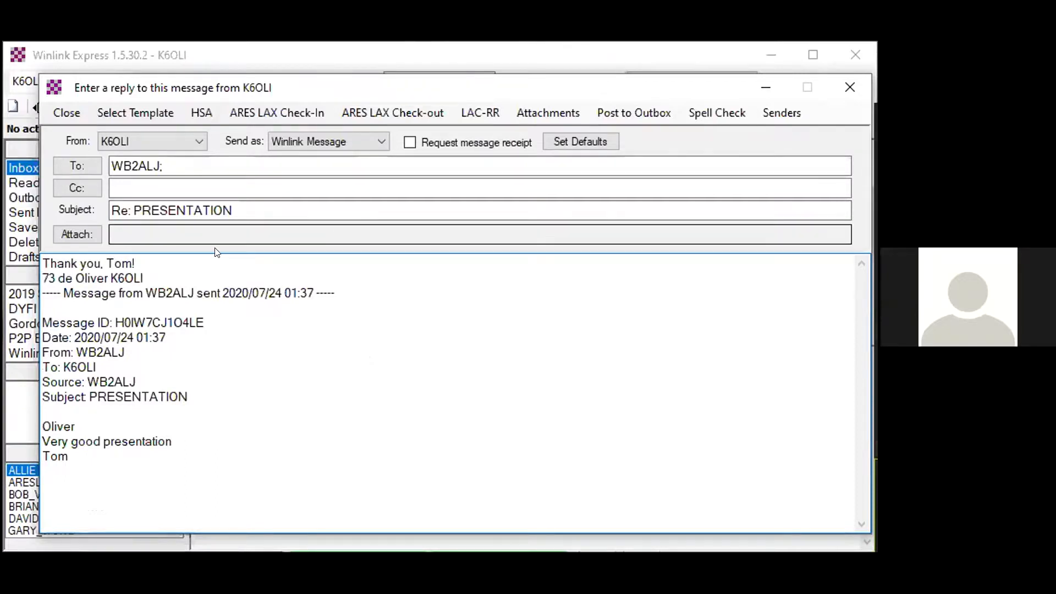
- Spell-check the reply, ignoring flagged words, then post it to the Outbox and view it there
{"action": "left_click", "coordinate": [718, 117]}
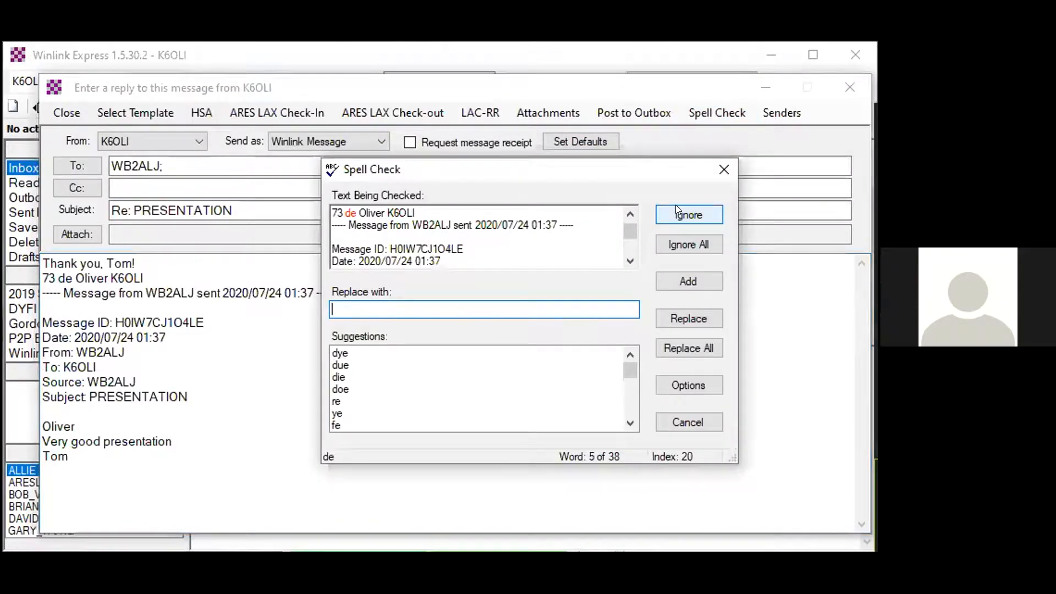
{"action": "left_click", "coordinate": [676, 207]}
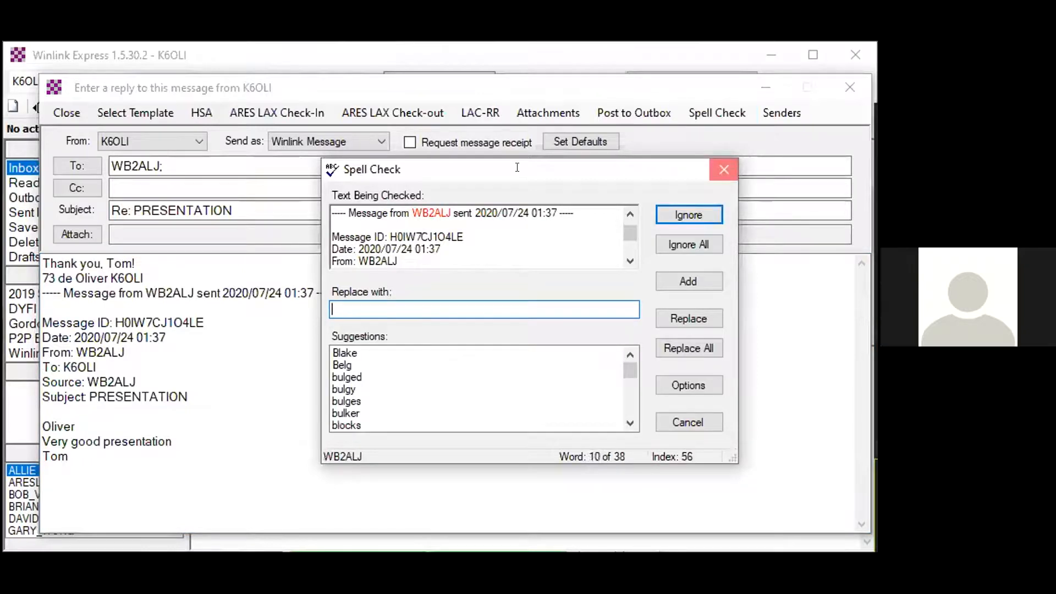
{"action": "left_click", "coordinate": [631, 110]}
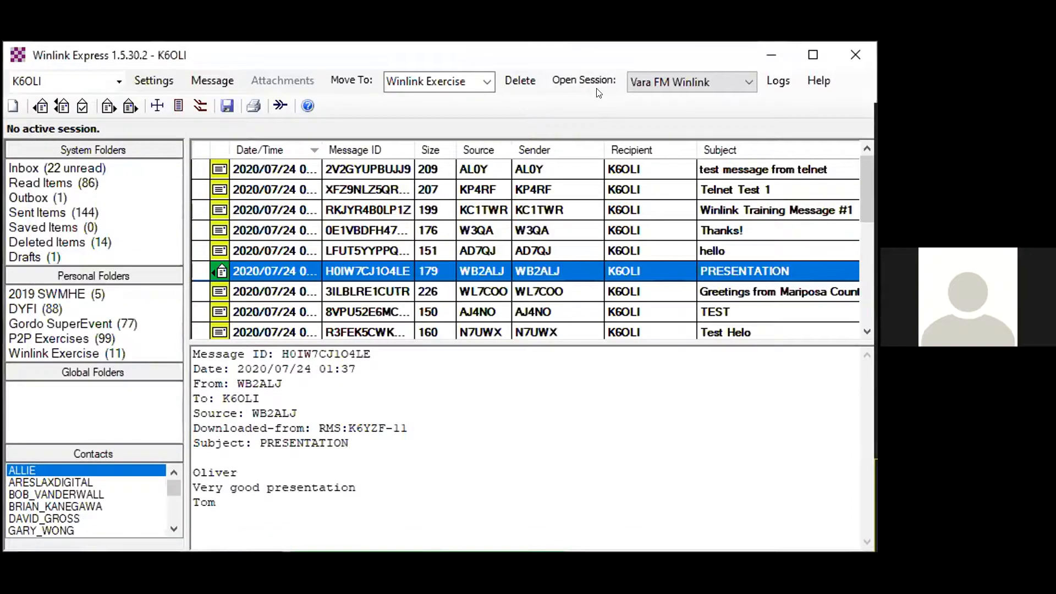
{"action": "left_click", "coordinate": [25, 197]}
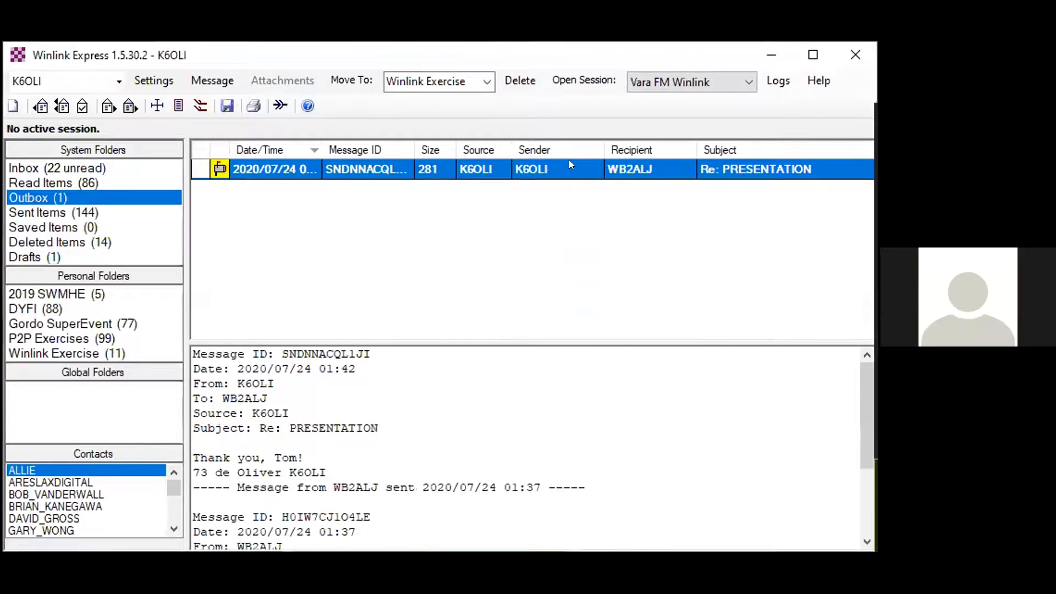
{"action": "left_click", "coordinate": [574, 81]}
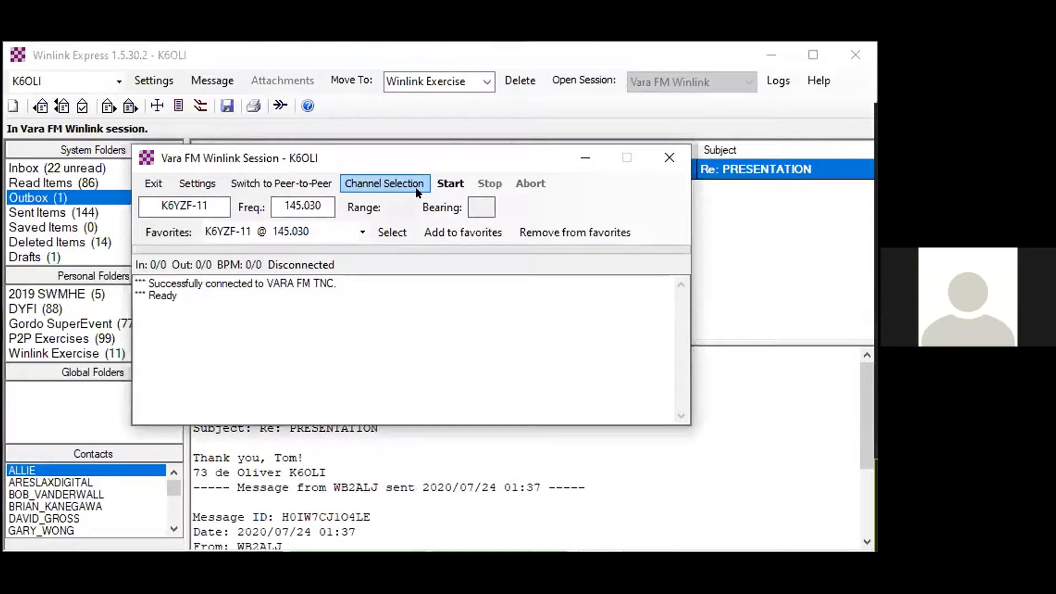
{"action": "left_click", "coordinate": [448, 183]}
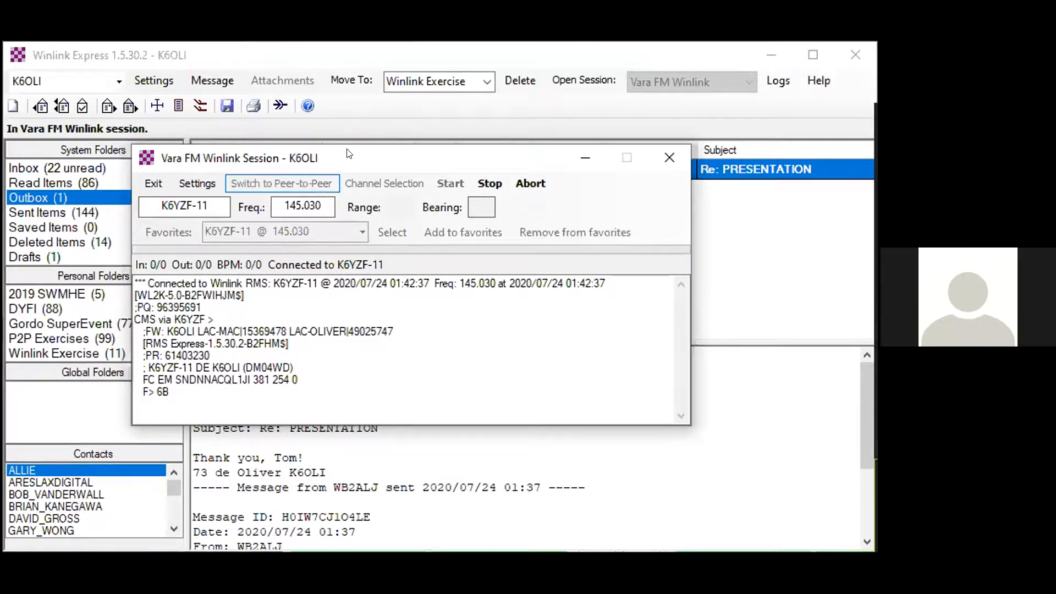
{"action": "left_click_drag", "start_coordinate": [402, 167], "coordinate": [463, 219]}
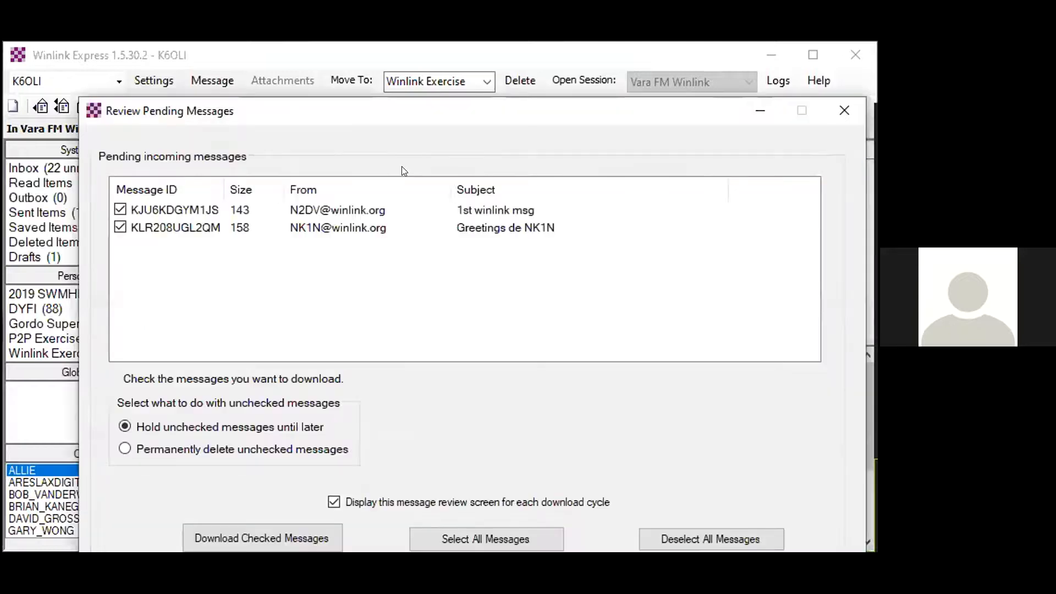
{"action": "left_click", "coordinate": [274, 538]}
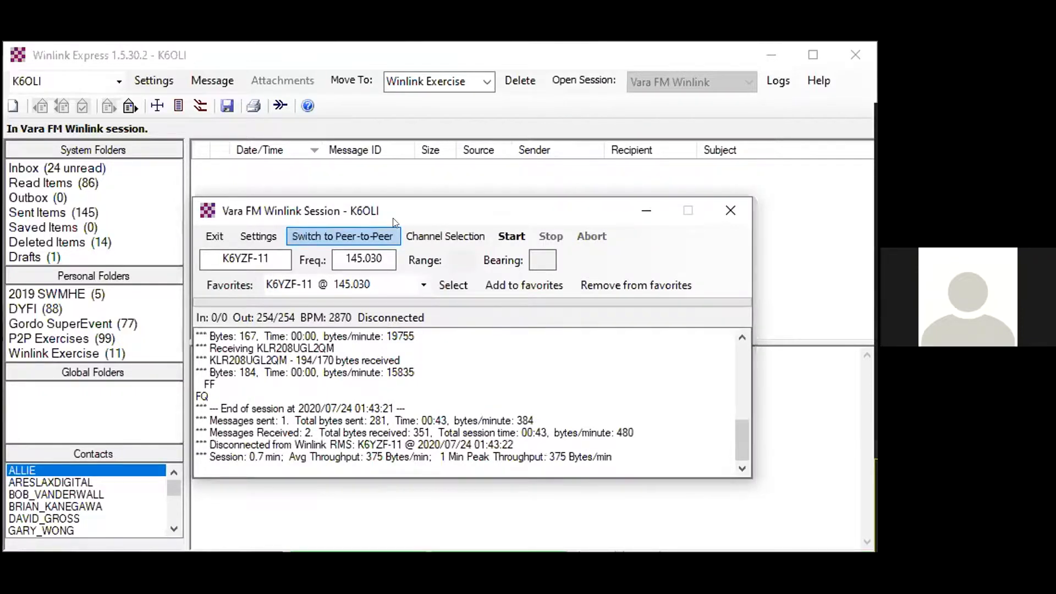
- Return to the main window and look through the Inbox list for the newly received messages
{"action": "left_click", "coordinate": [377, 63]}
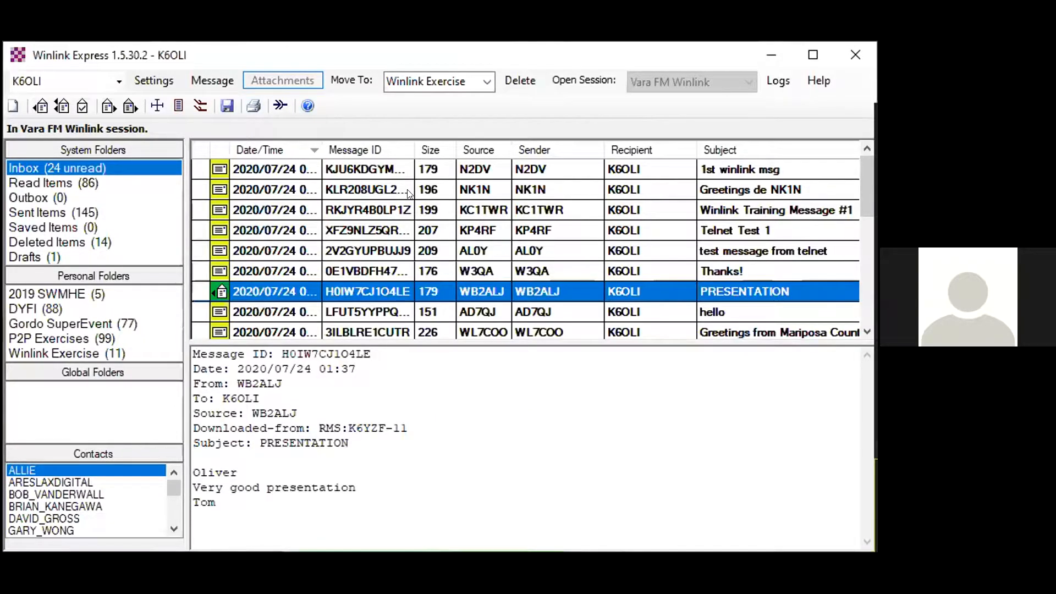
{"action": "scroll", "coordinate": [407, 197], "scroll_direction": "down", "scroll_amount": 1}
{"action": "scroll", "coordinate": [407, 197], "scroll_direction": "up", "scroll_amount": 1}
{"action": "scroll", "coordinate": [477, 242], "scroll_direction": "down", "scroll_amount": 2}
{"action": "scroll", "coordinate": [466, 256], "scroll_direction": "down", "scroll_amount": 2}
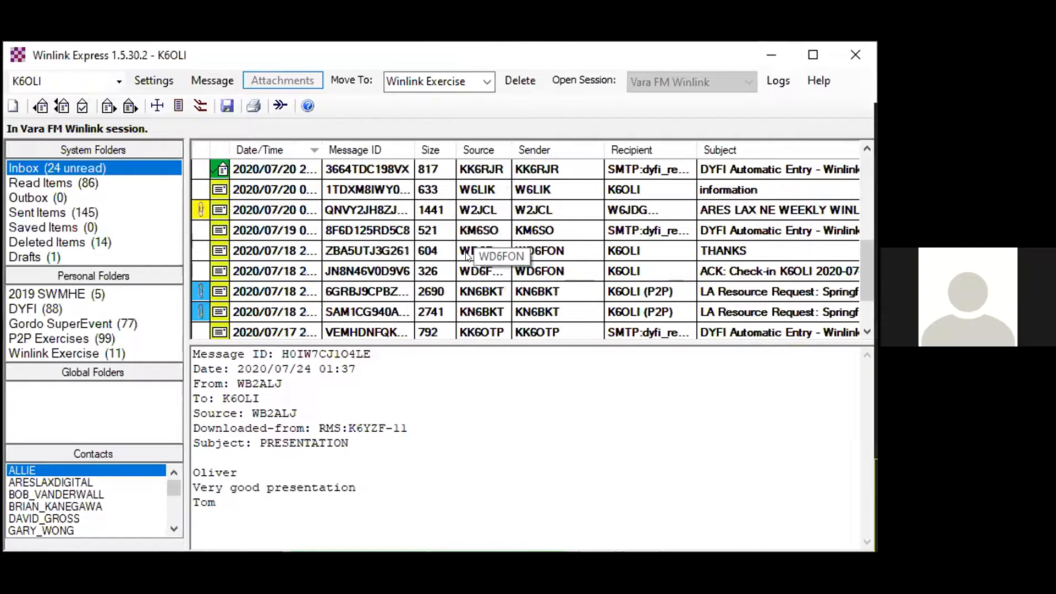
{"action": "scroll", "coordinate": [466, 256], "scroll_direction": "up", "scroll_amount": 2}
{"action": "scroll", "coordinate": [467, 254], "scroll_direction": "up", "scroll_amount": 2}
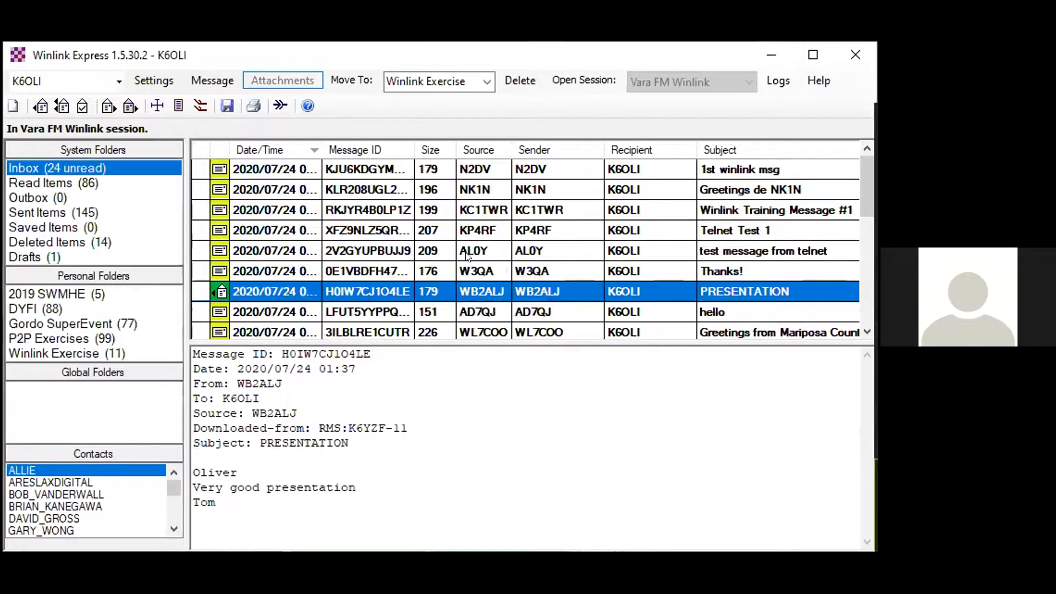